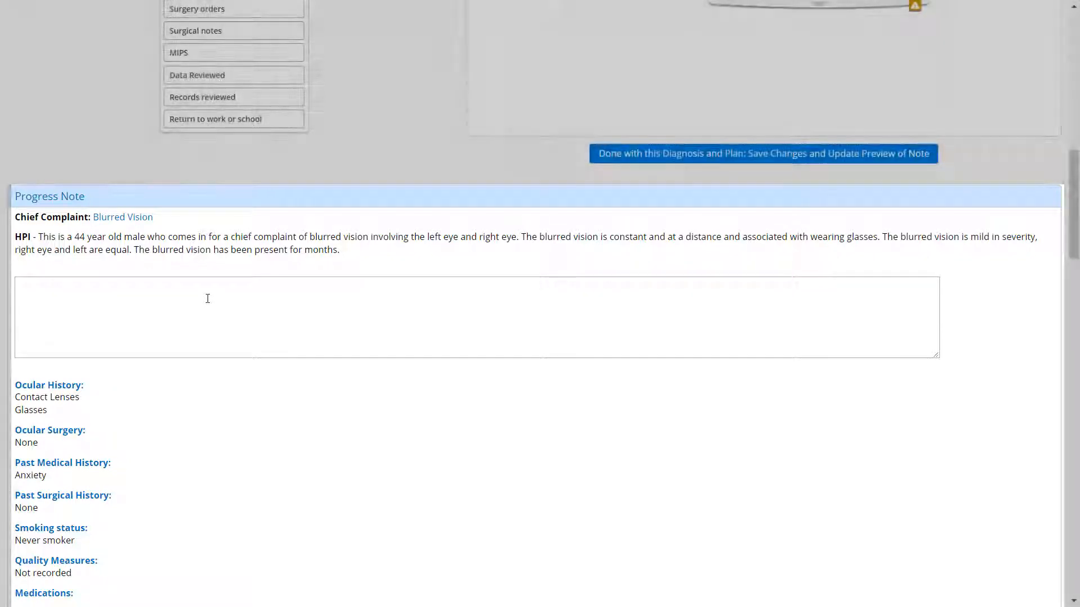
Review the progress note's patient history, medications, alerts, review of systems and eye exam findings
scroll(207, 298, "down", 3)
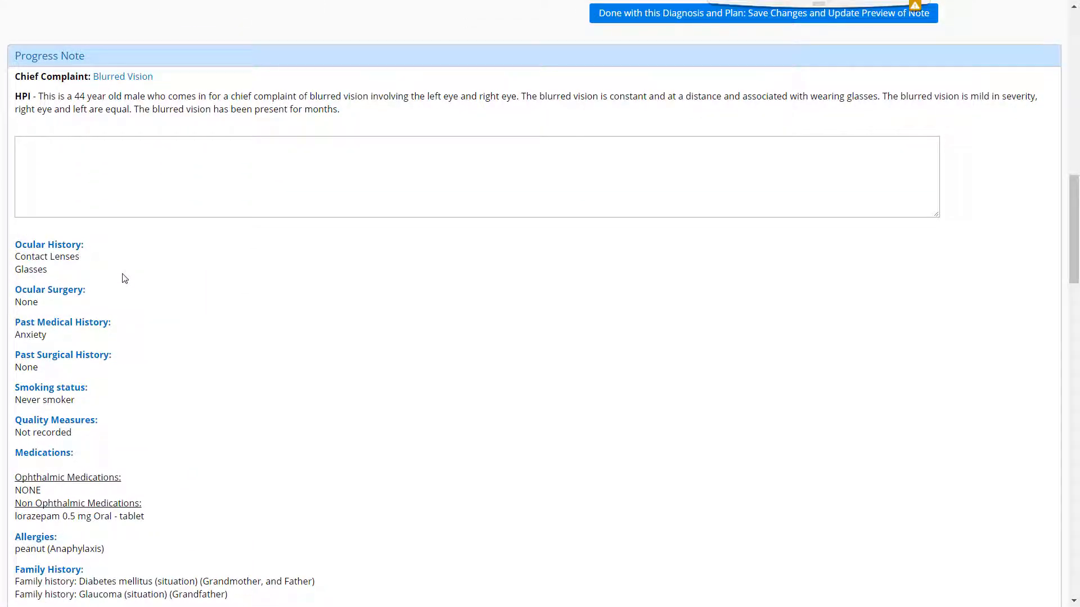
scroll(125, 279, "down", 5)
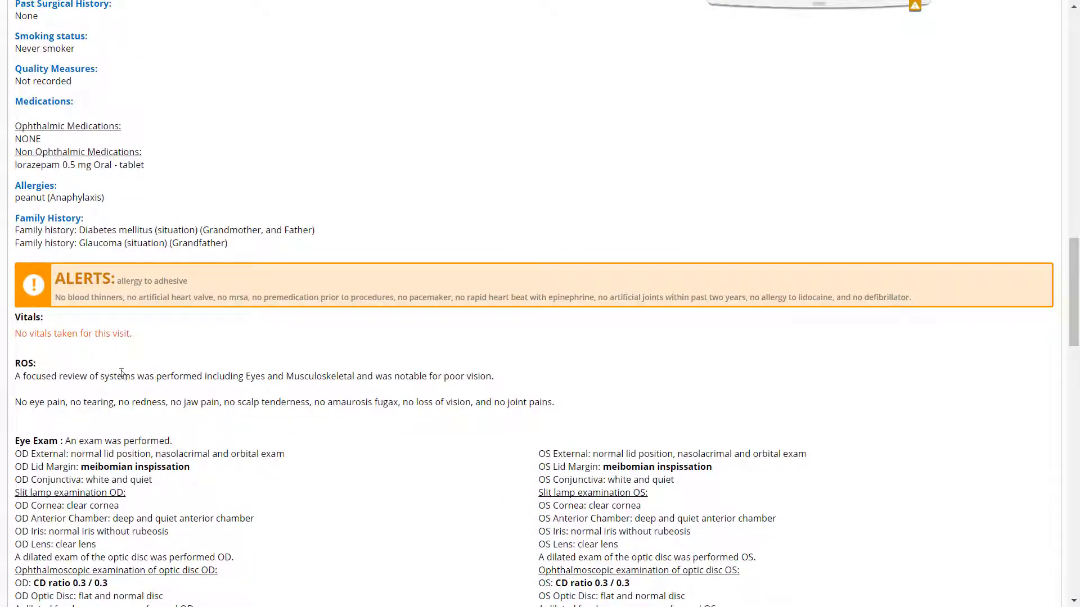
scroll(129, 371, "down", 3)
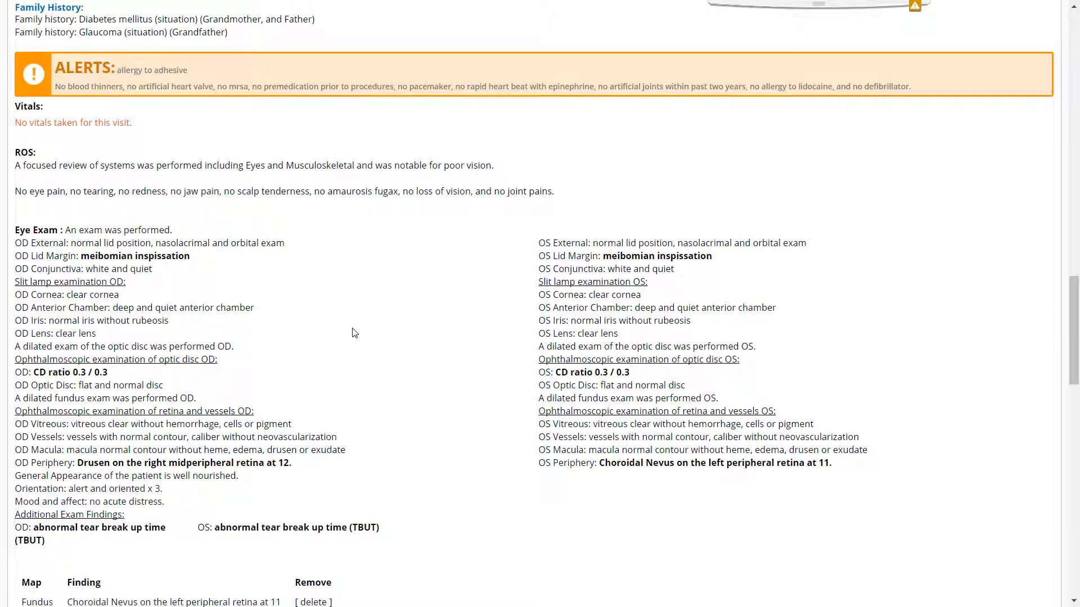
scroll(343, 253, "down", 1)
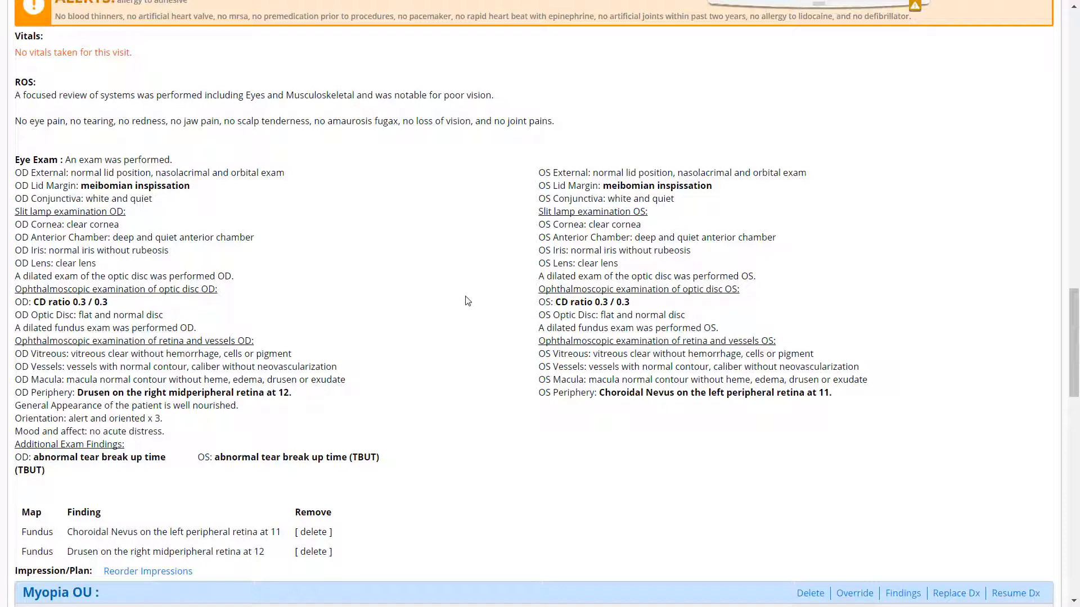
scroll(302, 209, "down", 1)
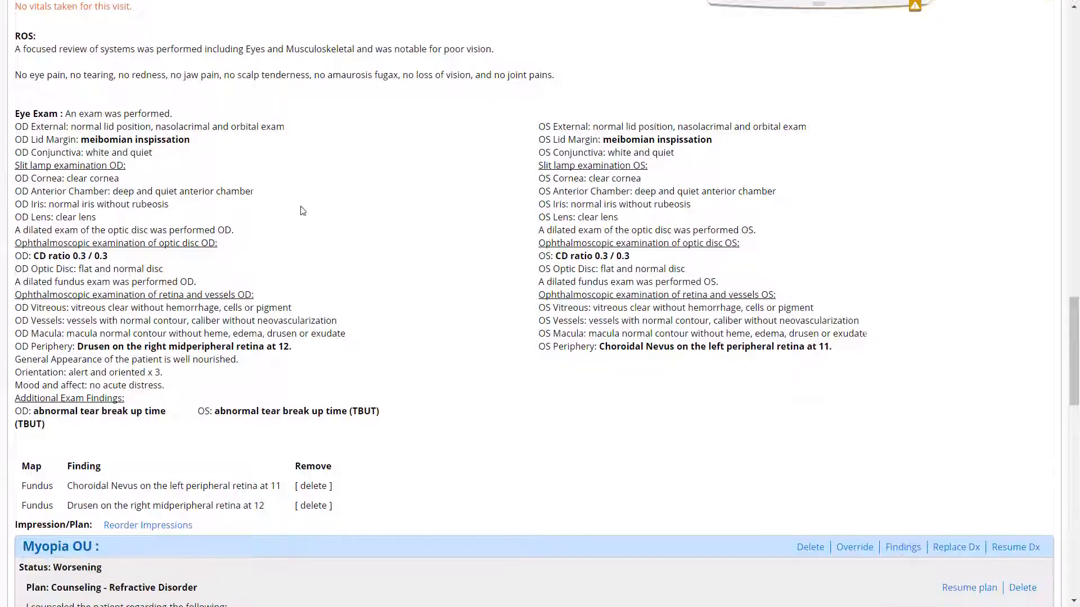
scroll(420, 195, "down", 1)
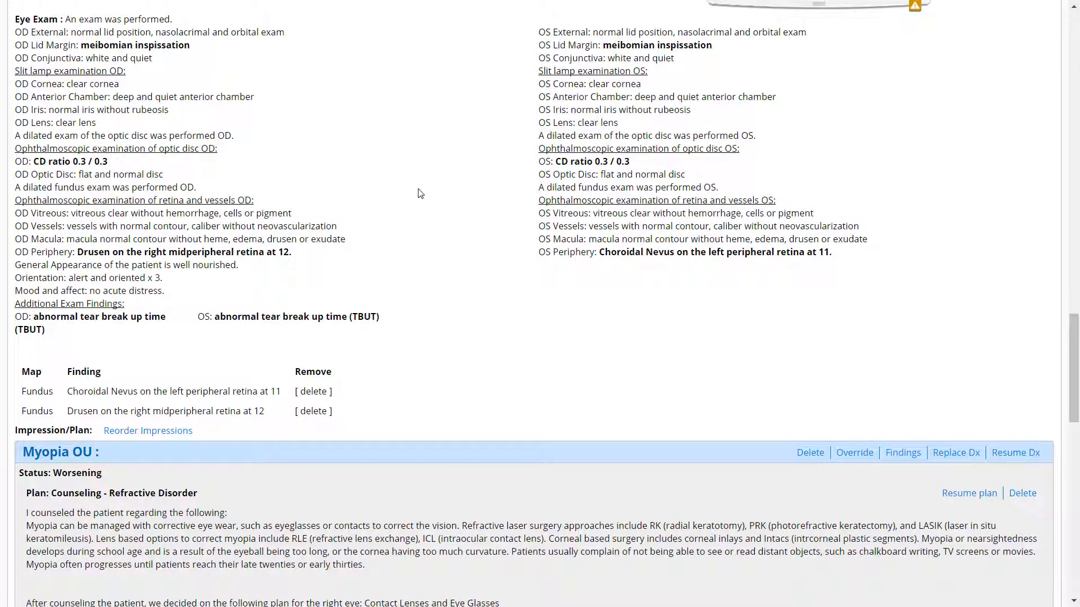
scroll(419, 194, "down", 3)
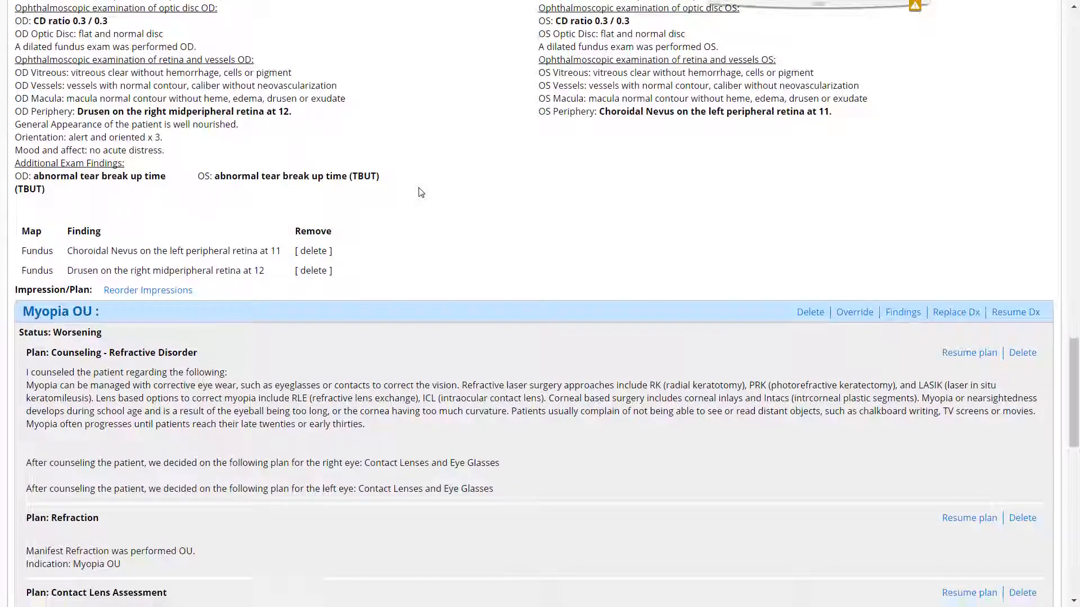
Review the impressions and plans documented in the progress note for Myopia OU and Blepharitis OU
scroll(419, 189, "down", 1)
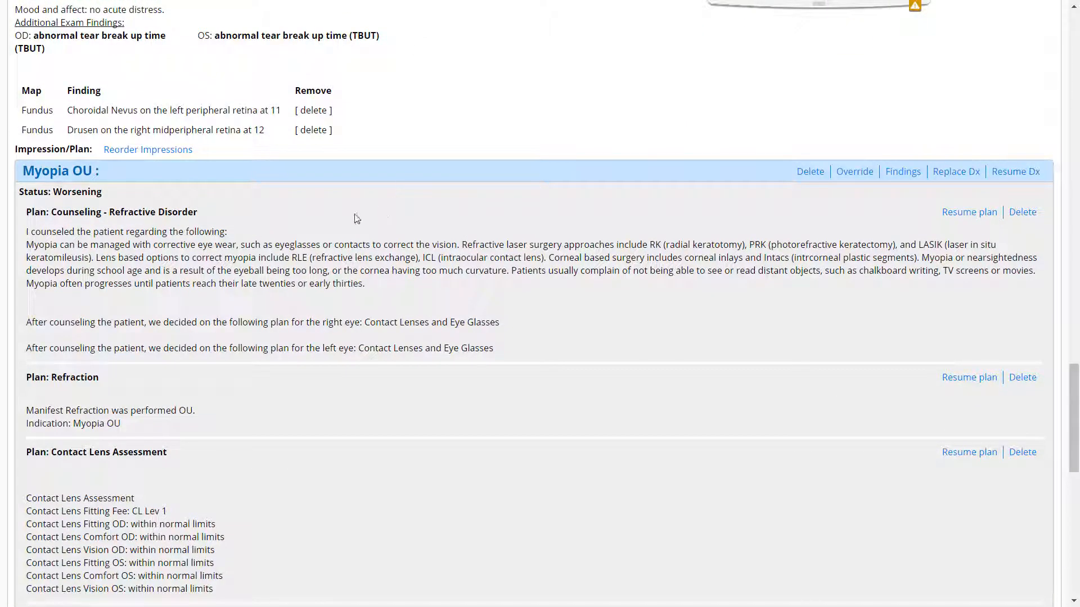
scroll(354, 180, "down", 1)
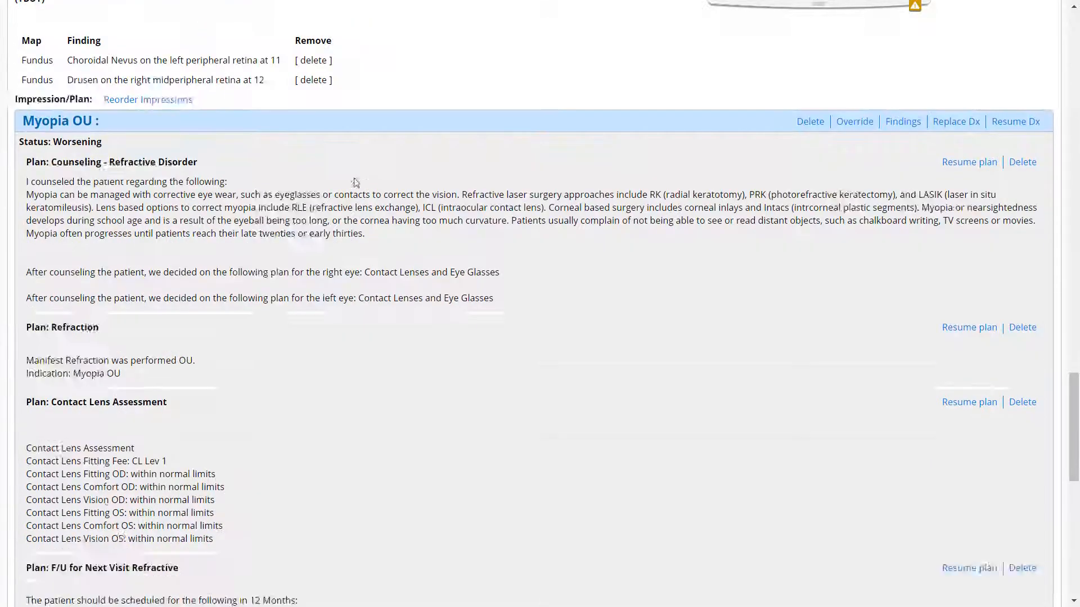
scroll(353, 180, "up", 1)
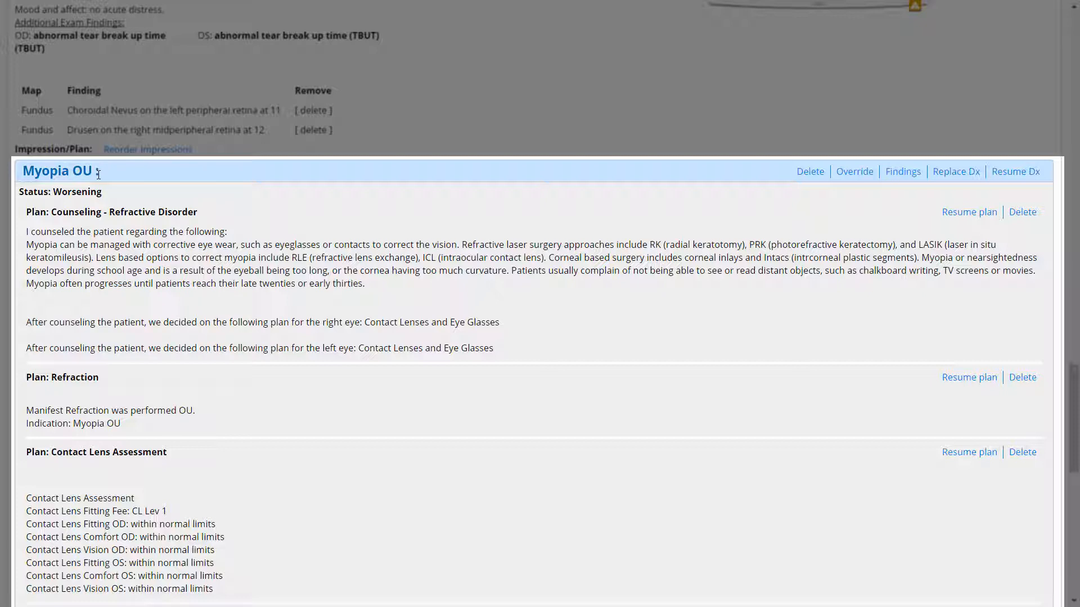
scroll(186, 143, "down", 1)
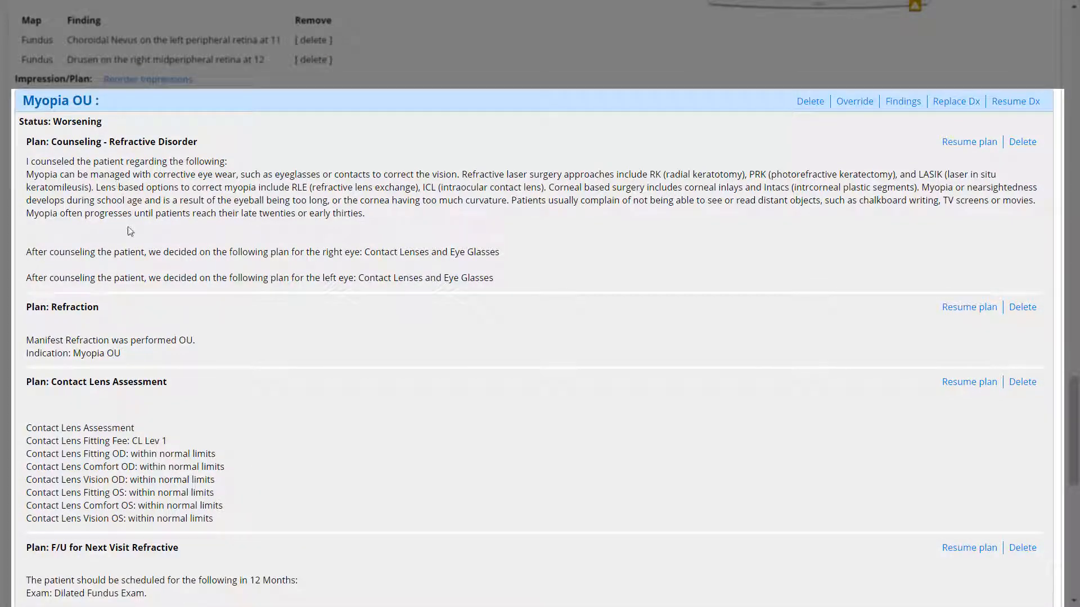
scroll(194, 341, "down", 6)
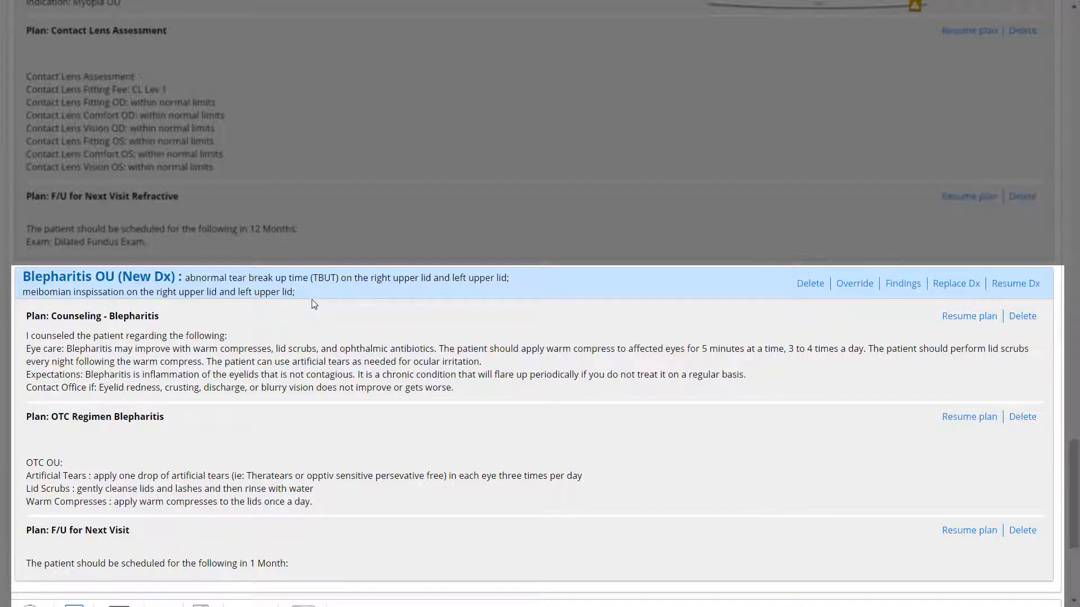
scroll(312, 300, "down", 2)
scroll(312, 300, "up", 3)
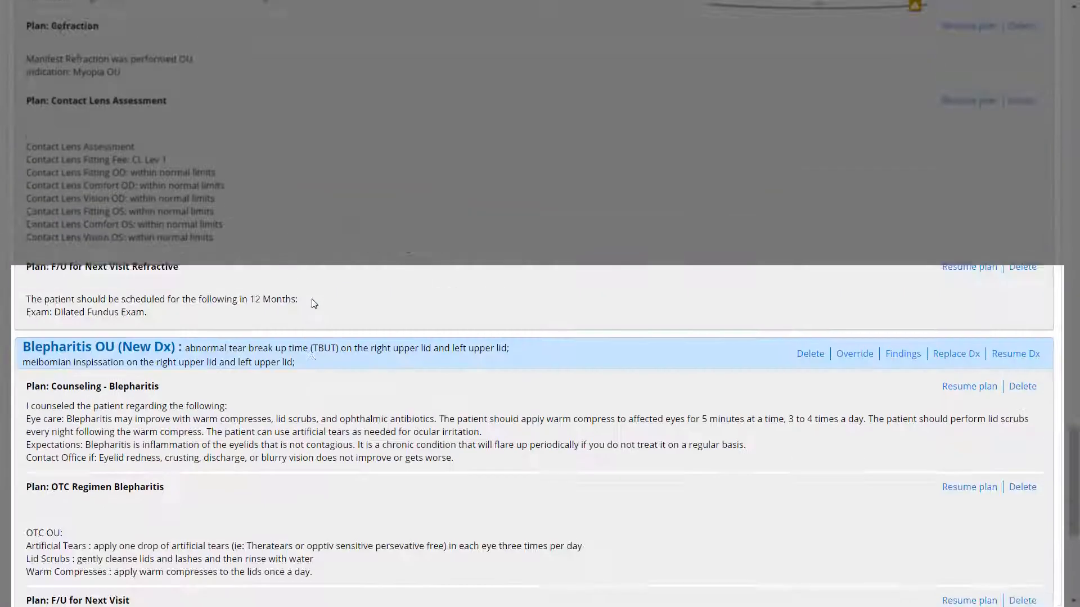
scroll(313, 300, "up", 8)
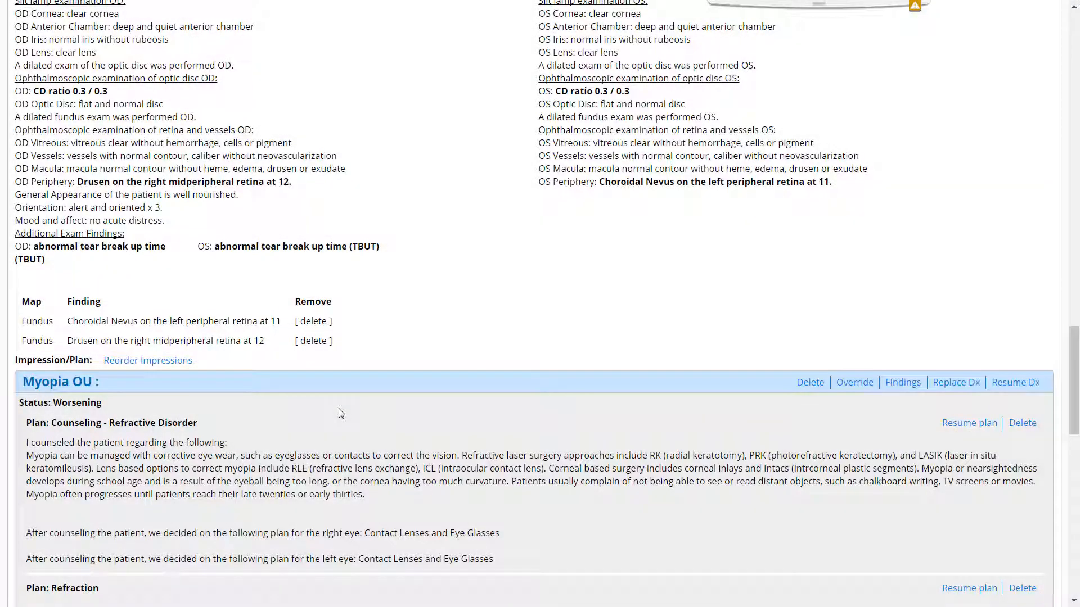
Resume the Myopia OU diagnosis to look over its available plans, and save the changes to update the note preview
scroll(366, 398, "down", 1)
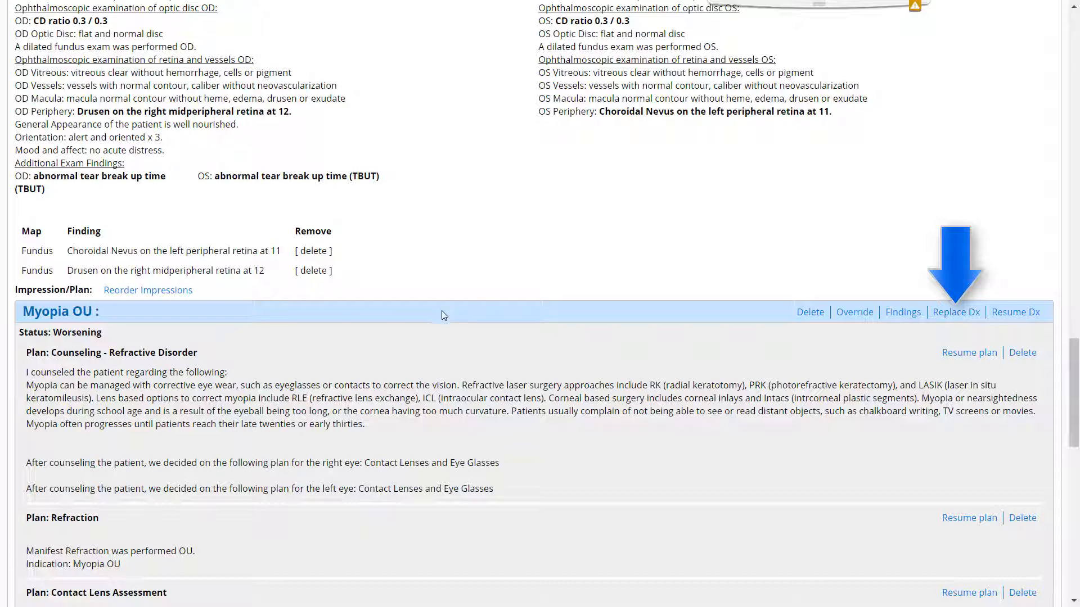
scroll(506, 313, "down", 1)
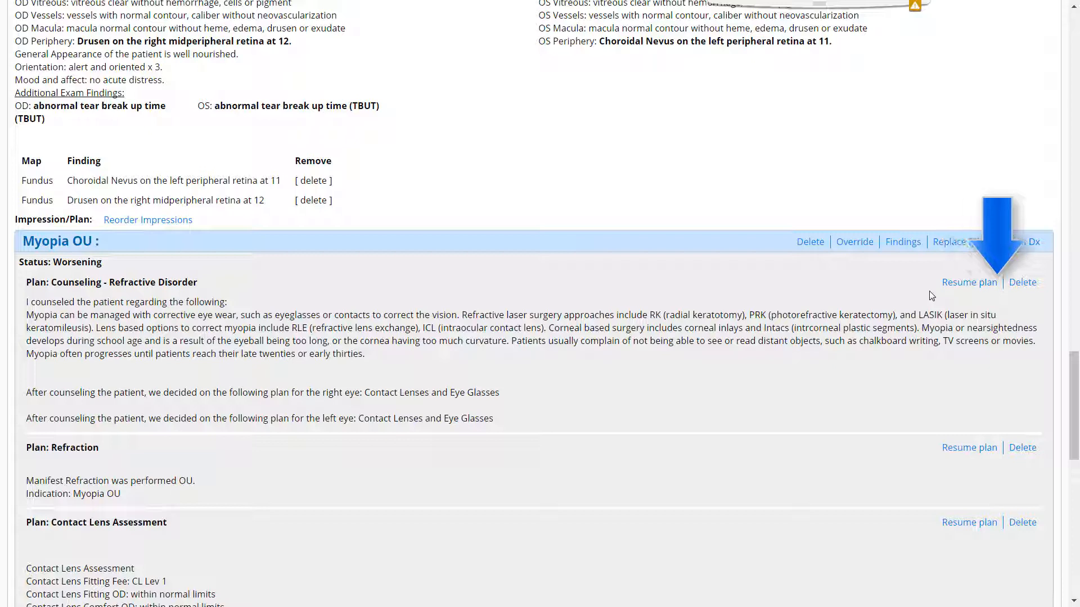
left_click(1003, 248)
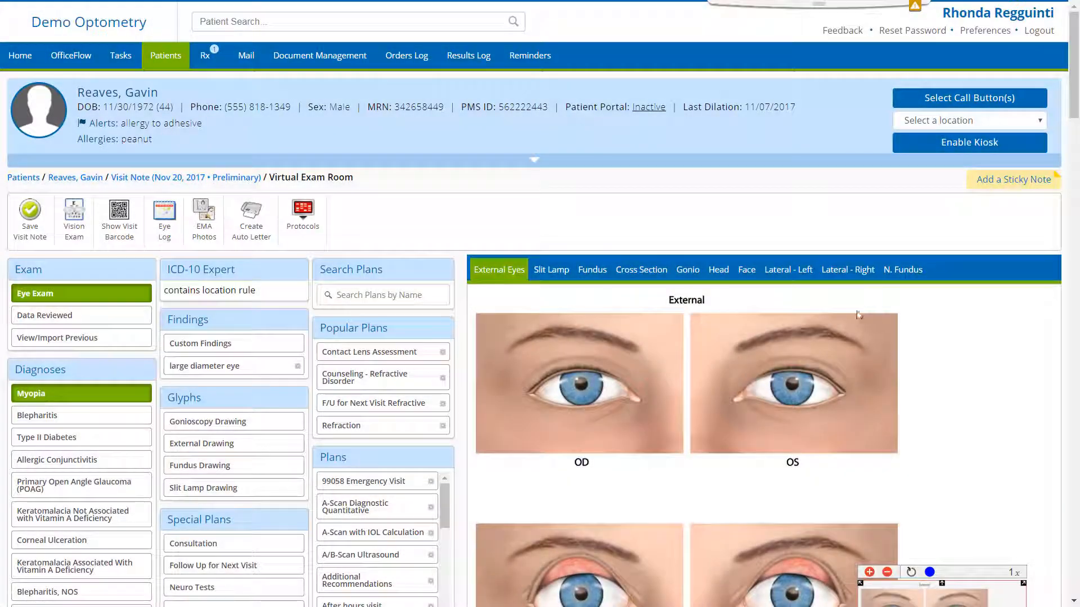
scroll(292, 369, "down", 1)
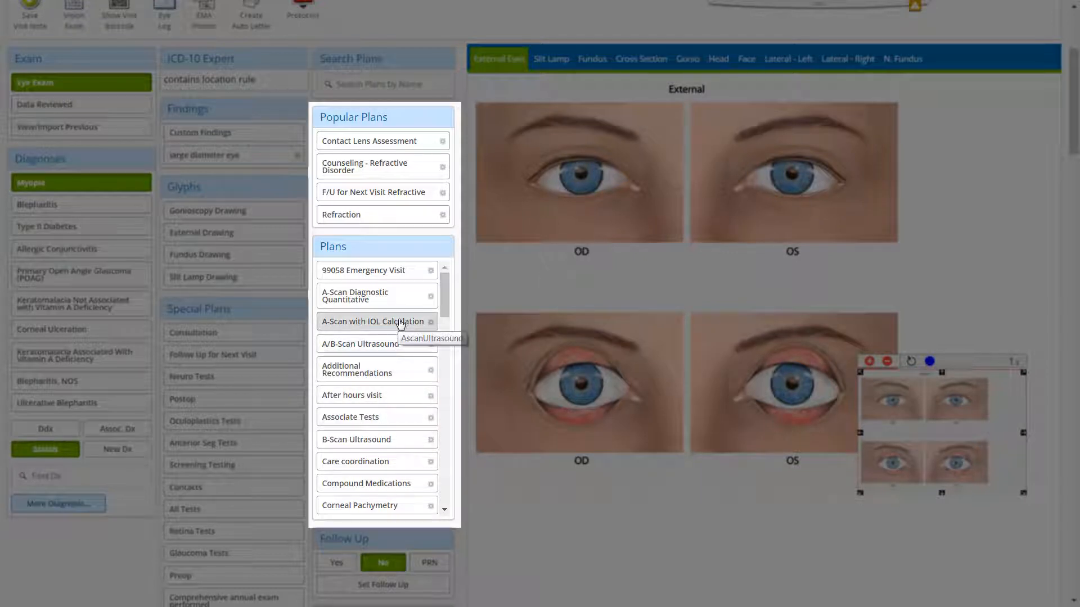
scroll(401, 324, "down", 5)
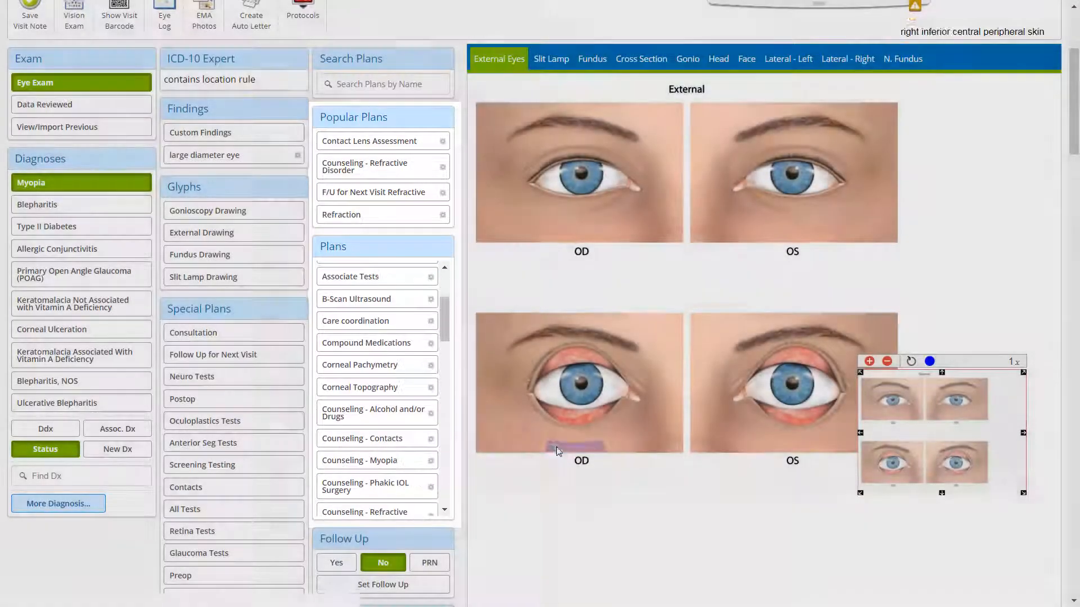
scroll(555, 448, "down", 6)
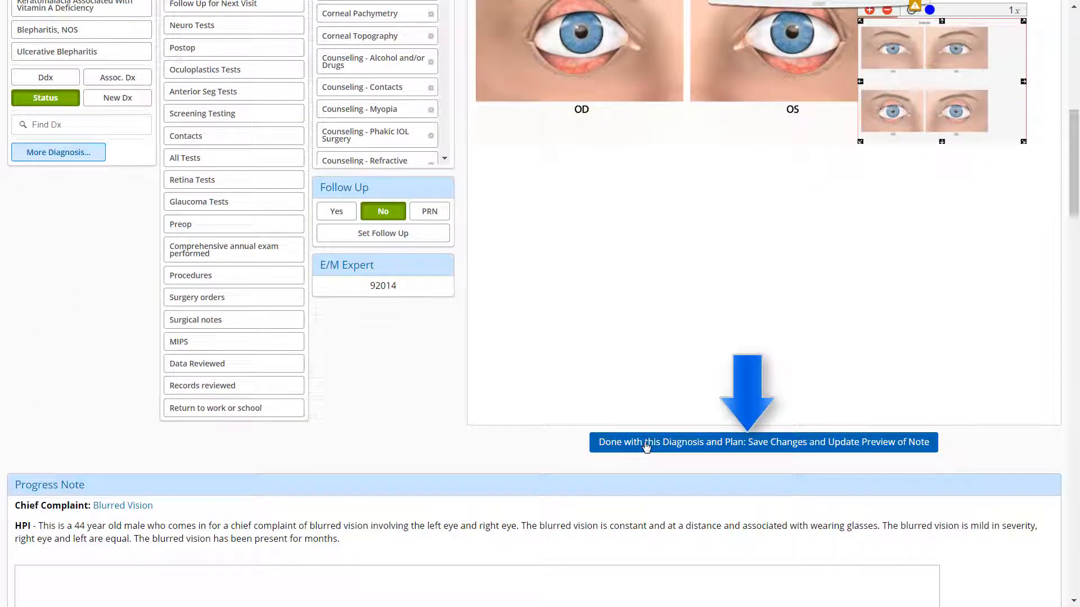
left_click(646, 443)
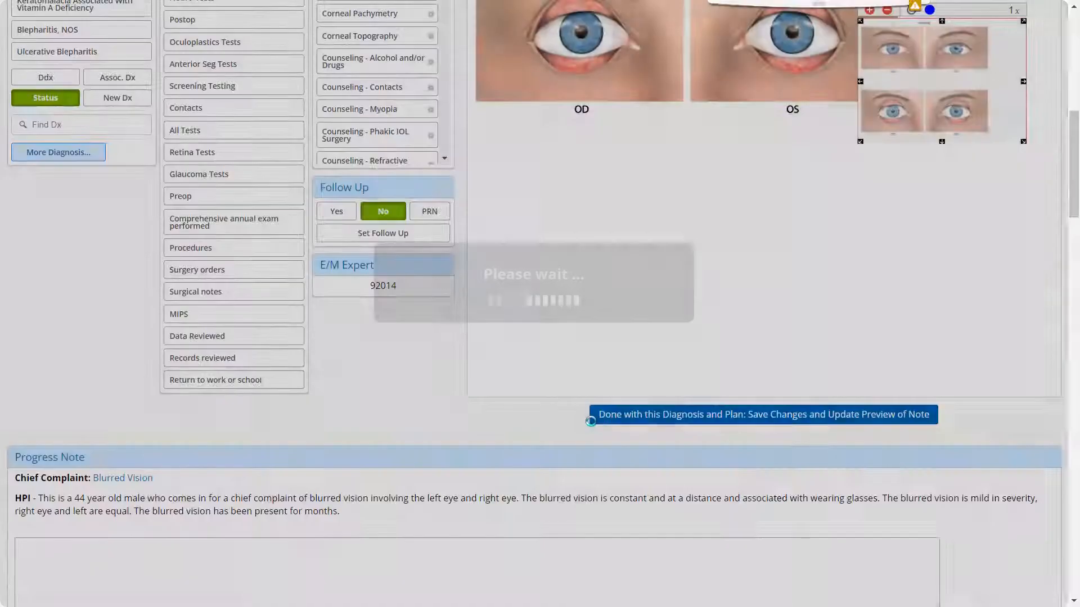
Reorder the note's impressions so that Blepharitis OU comes before Myopia OU
scroll(453, 407, "down", 5)
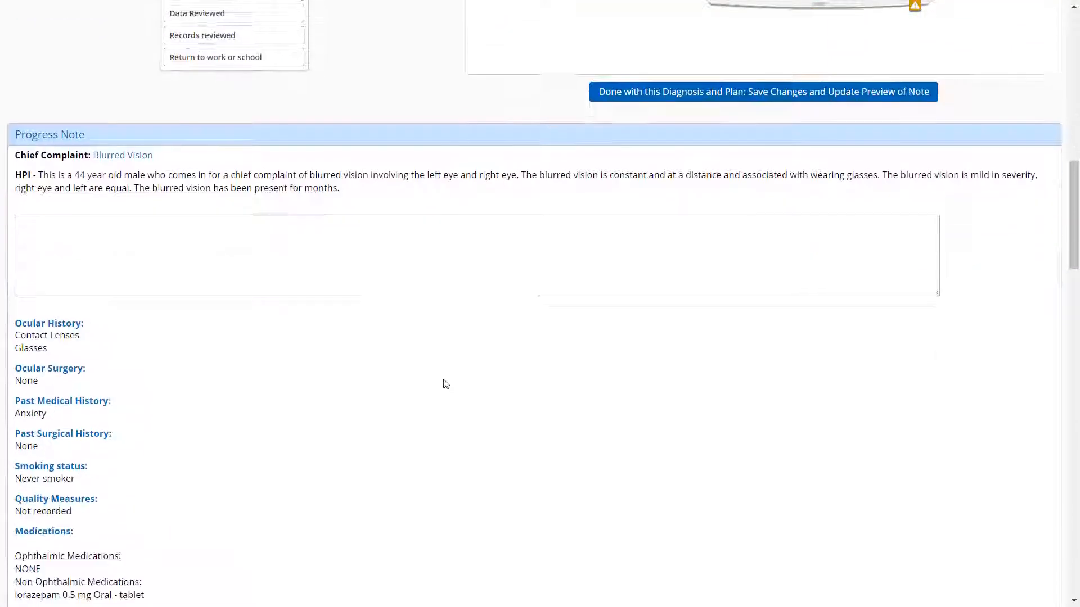
scroll(446, 384, "down", 10)
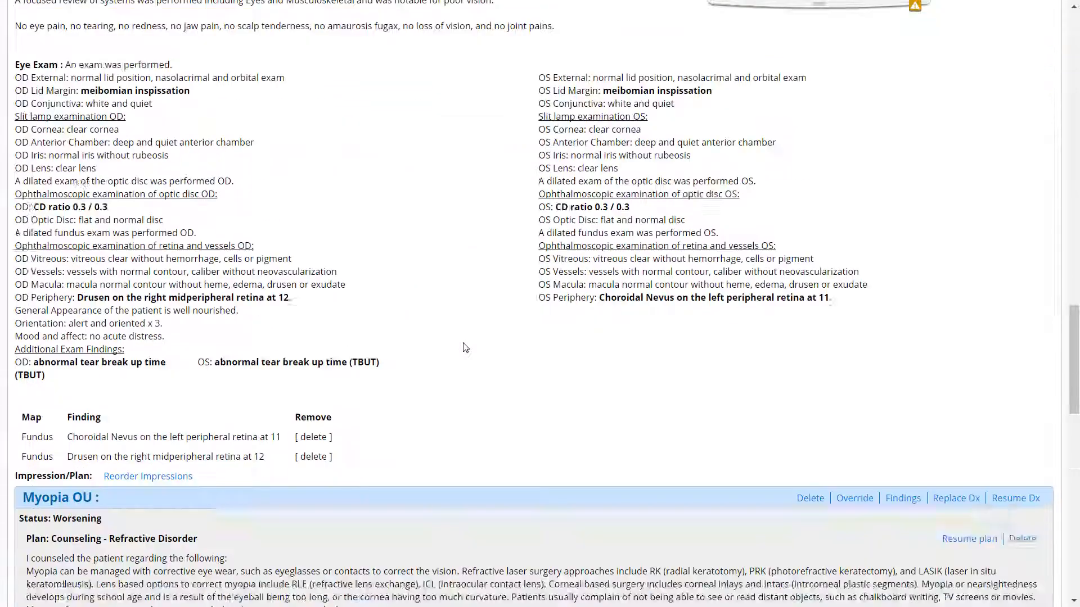
scroll(465, 347, "down", 6)
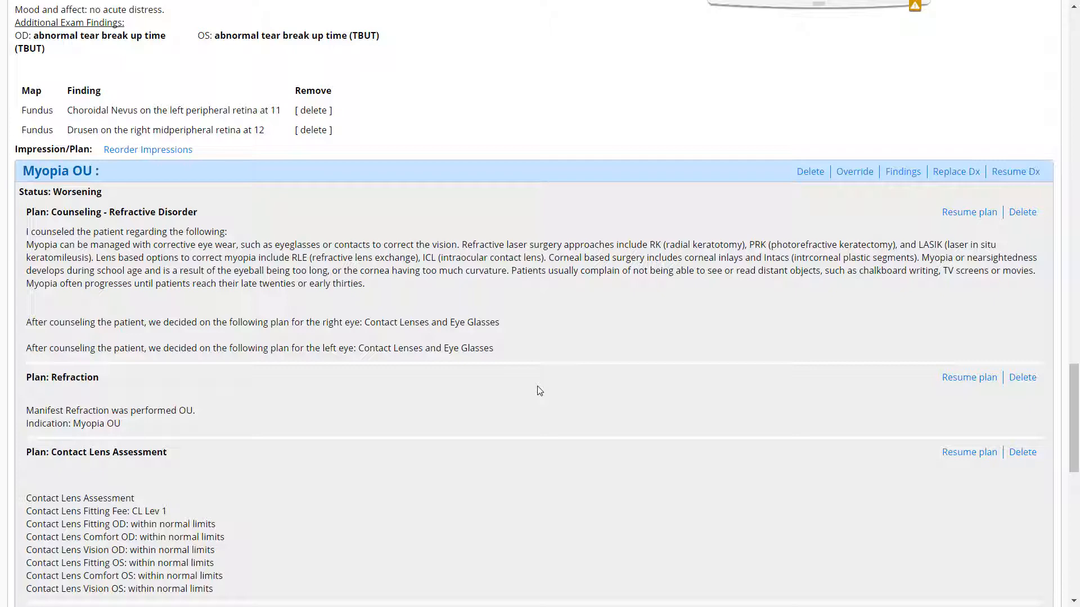
scroll(538, 387, "up", 3)
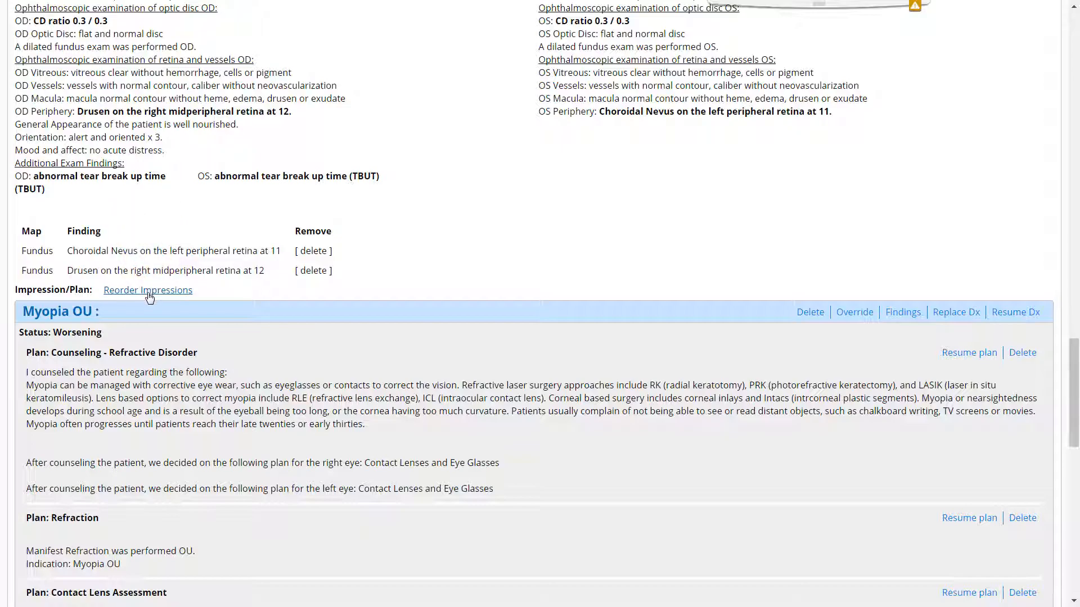
left_click(149, 291)
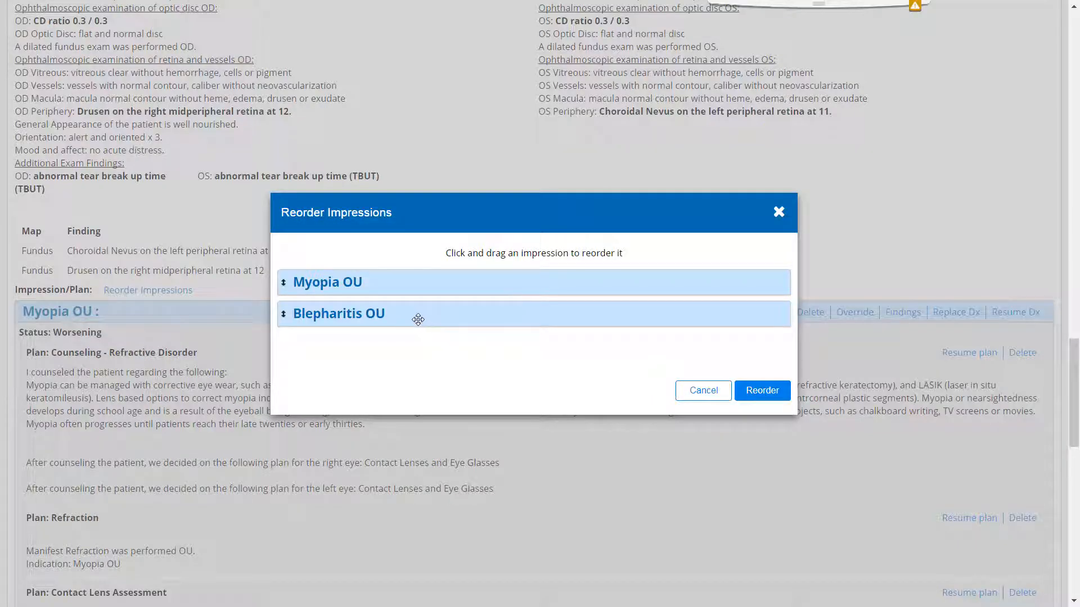
left_click_drag(418, 320, 414, 292)
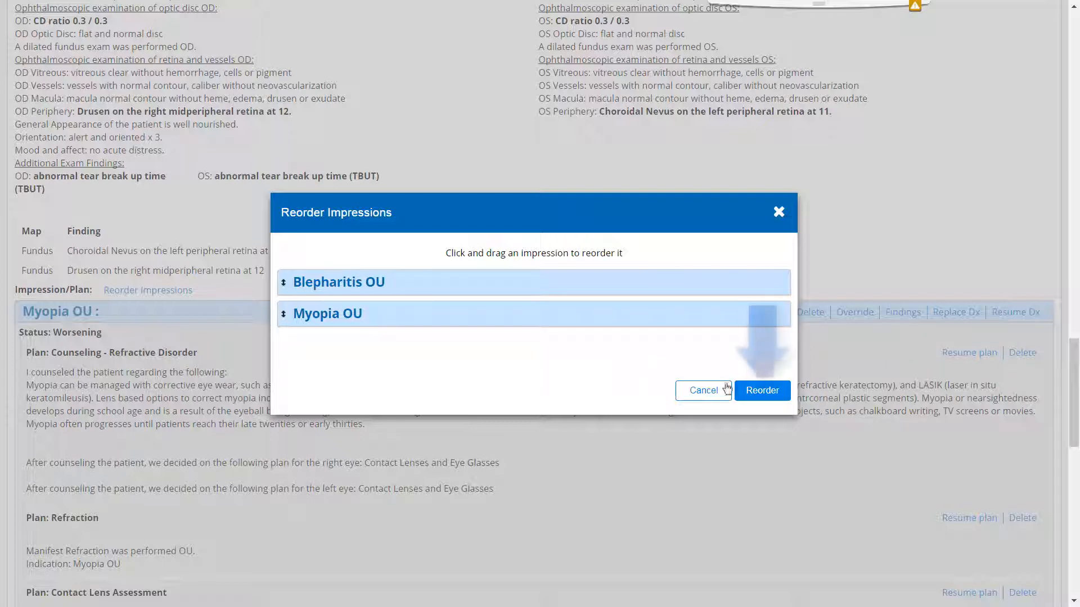
left_click(766, 391)
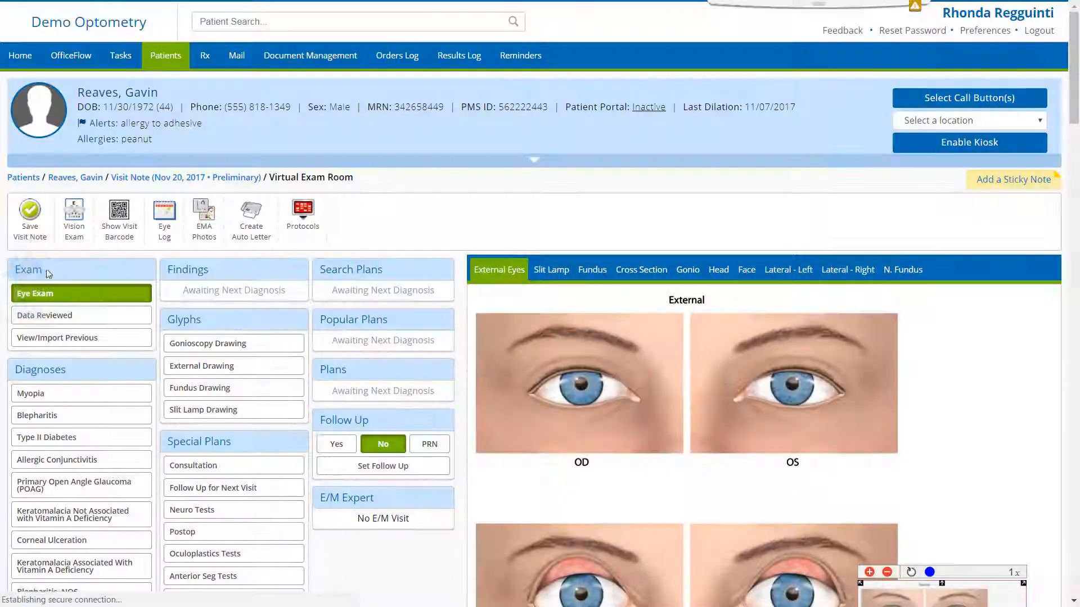
Save the visit note and open its printable document view
left_click(30, 222)
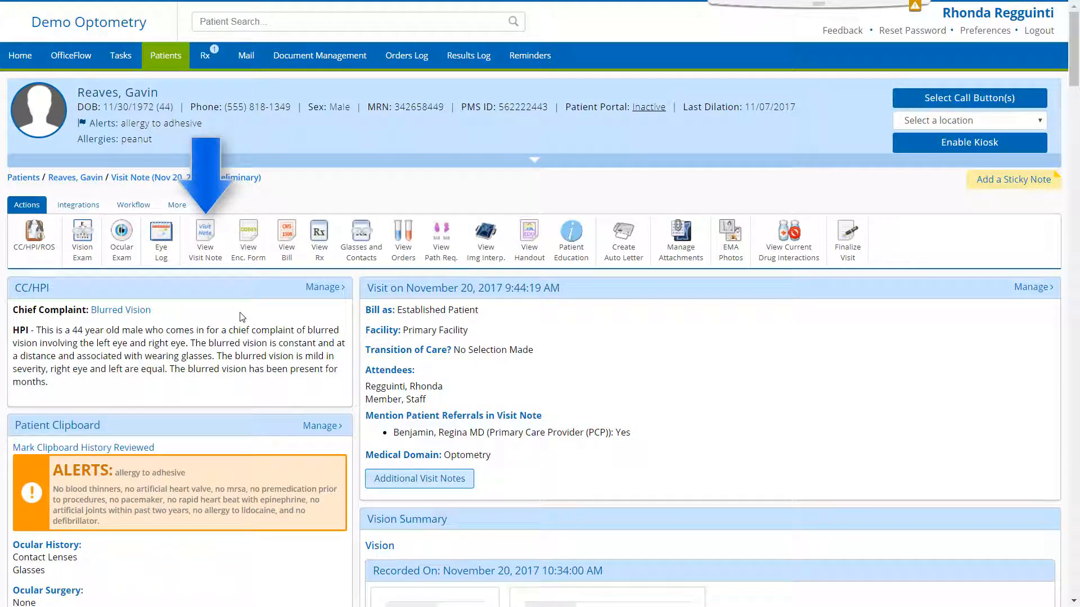
left_click(210, 258)
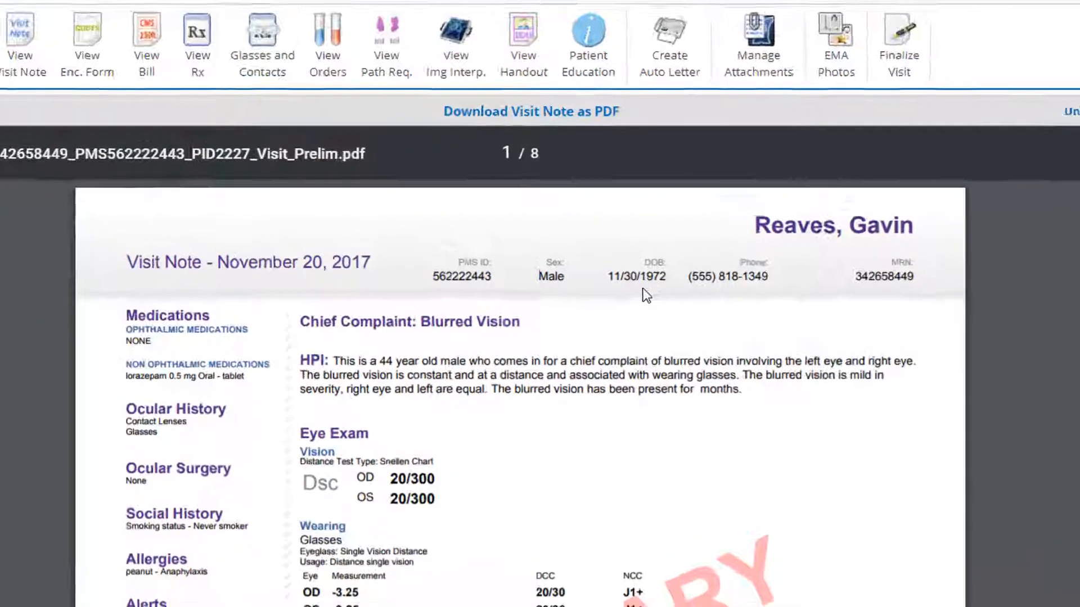
Examine the first page of the preliminary visit note, including the chief complaint, HPI, vision, glasses and contact lens sections
scroll(646, 295, "down", 4)
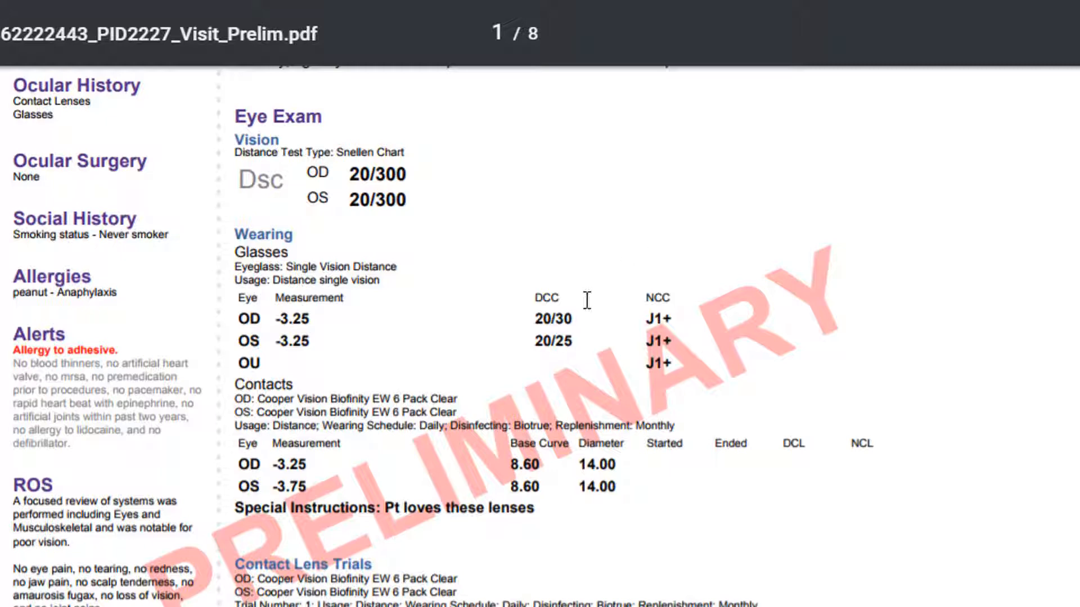
scroll(585, 295, "up", 3)
scroll(578, 296, "up", 3)
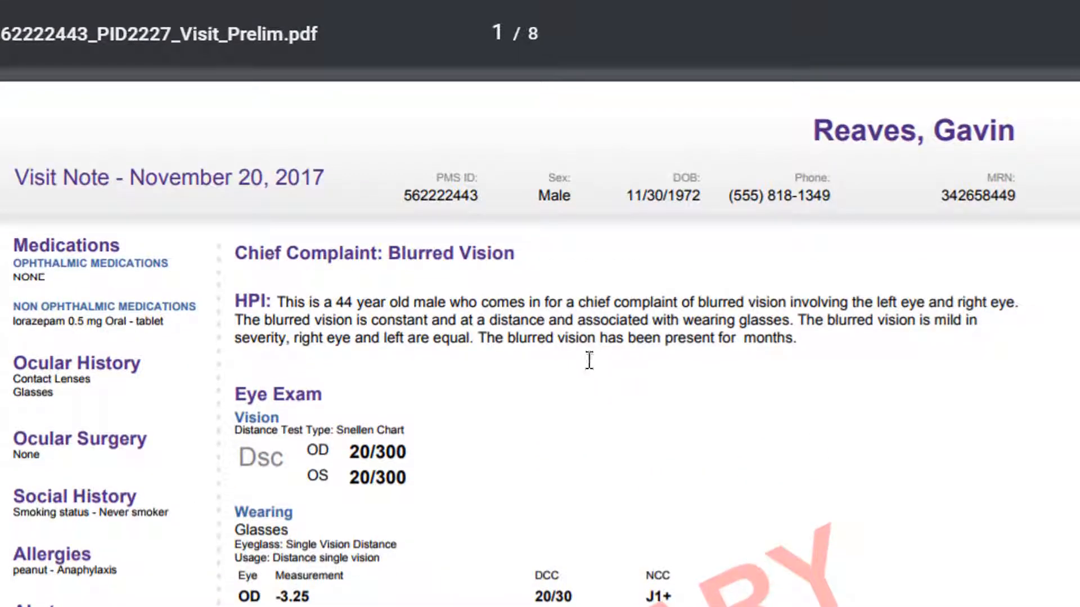
scroll(581, 380, "down", 3)
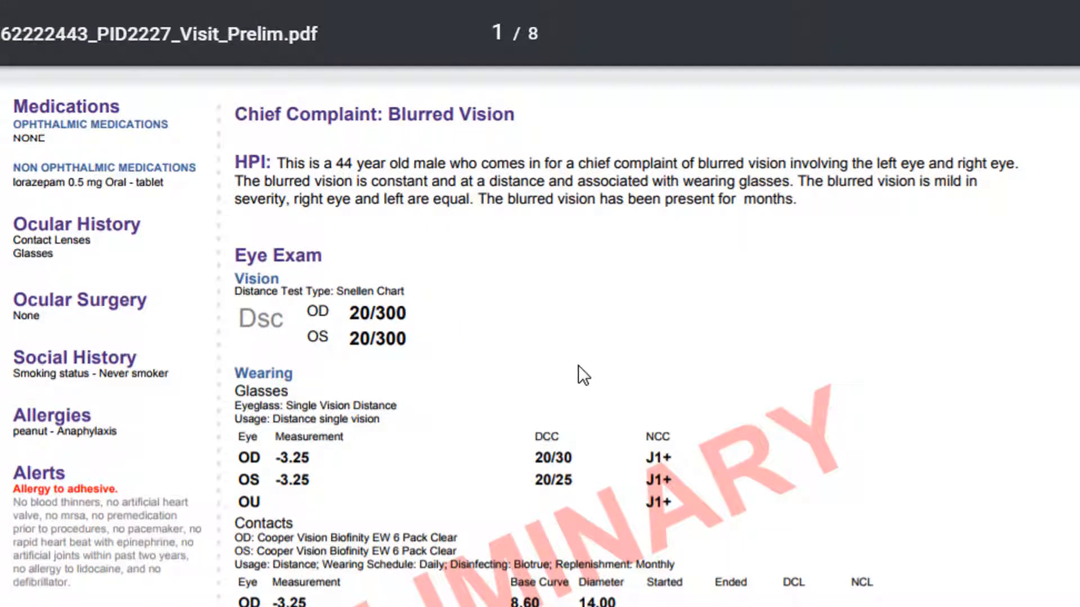
scroll(568, 394, "down", 3)
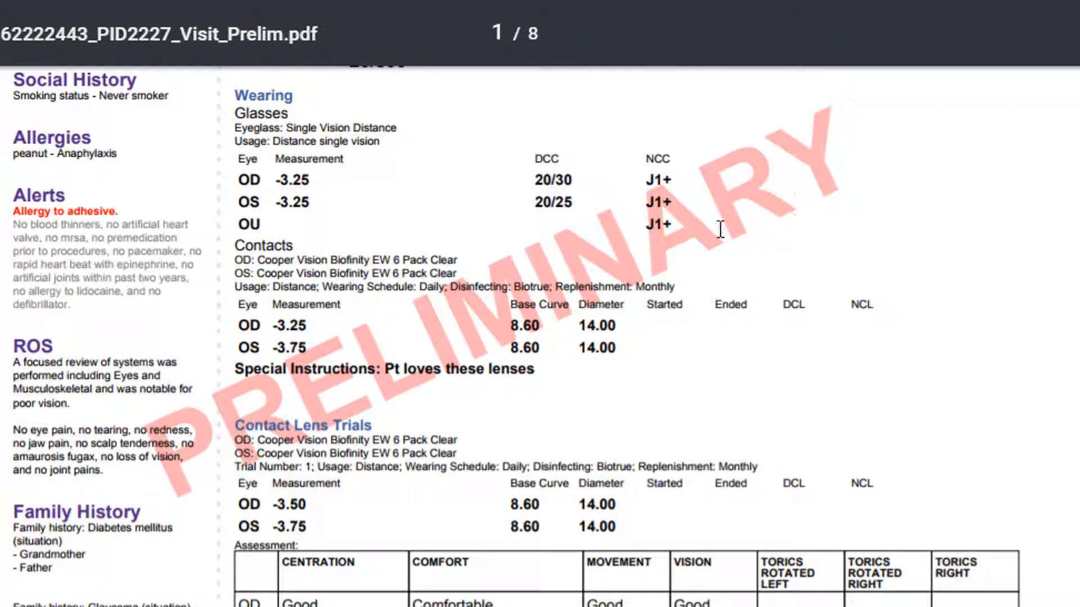
scroll(607, 304, "up", 3)
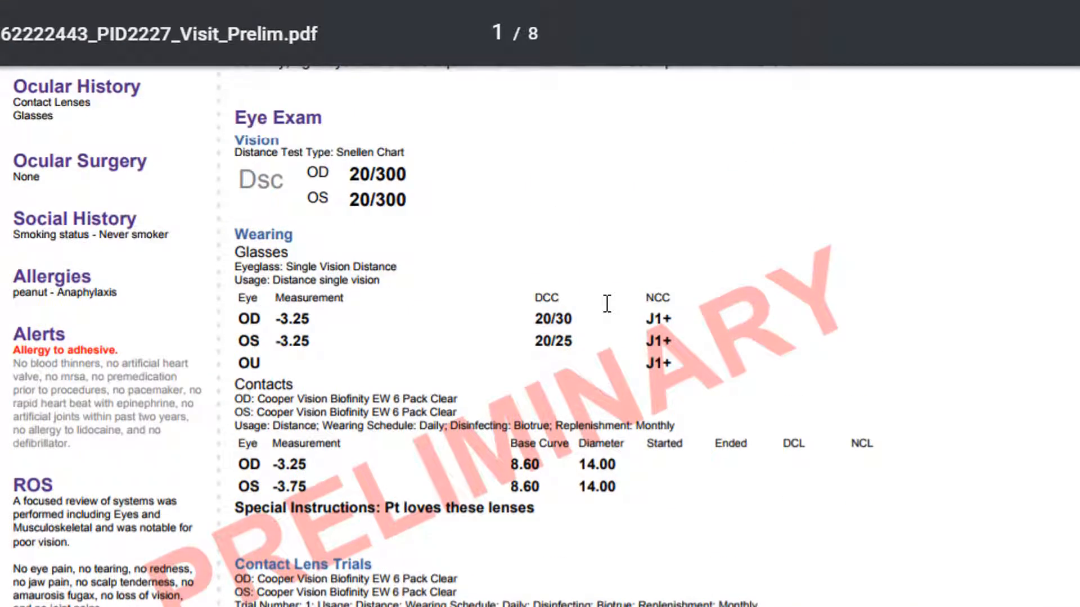
Review the visit note from the chief complaint and HPI through the contact lens trials, RGP trial and refraction sections
scroll(607, 296, "up", 5)
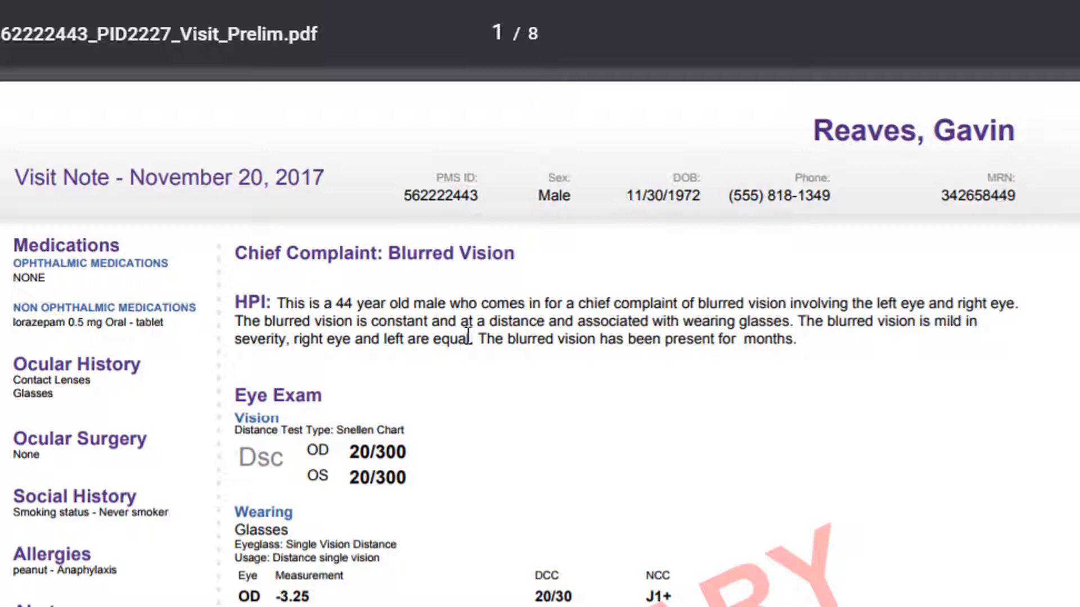
scroll(468, 337, "down", 3)
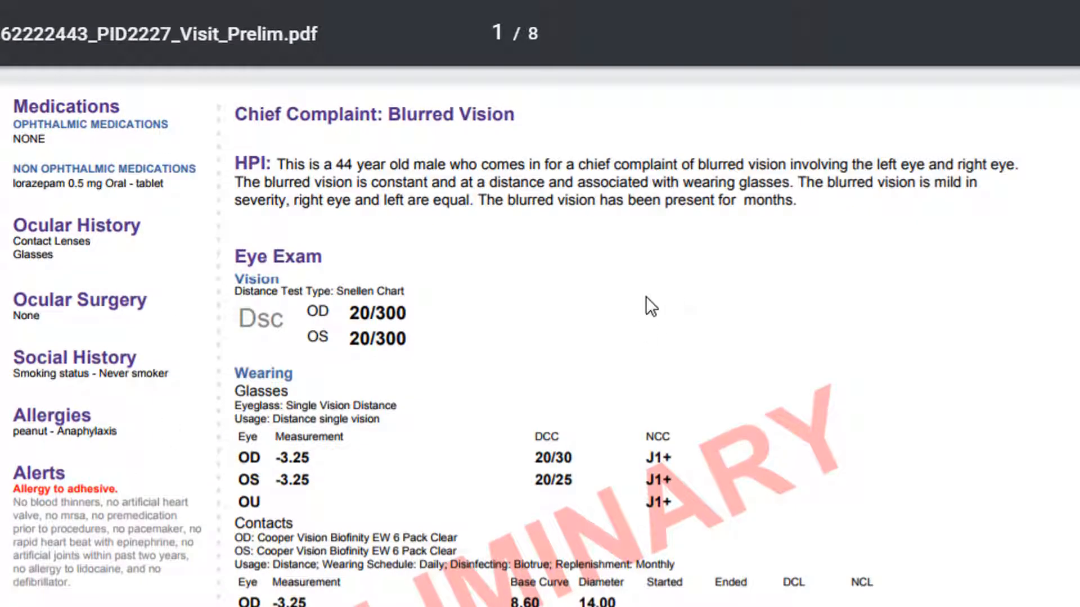
scroll(645, 307, "down", 3)
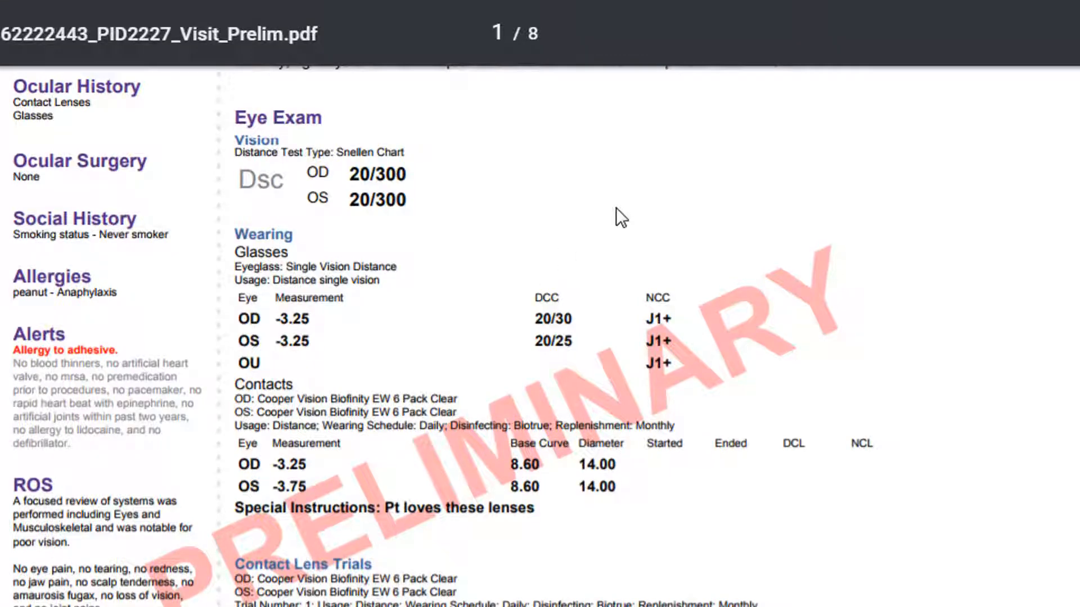
scroll(607, 192, "down", 3)
scroll(658, 174, "down", 1)
scroll(658, 174, "down", 20)
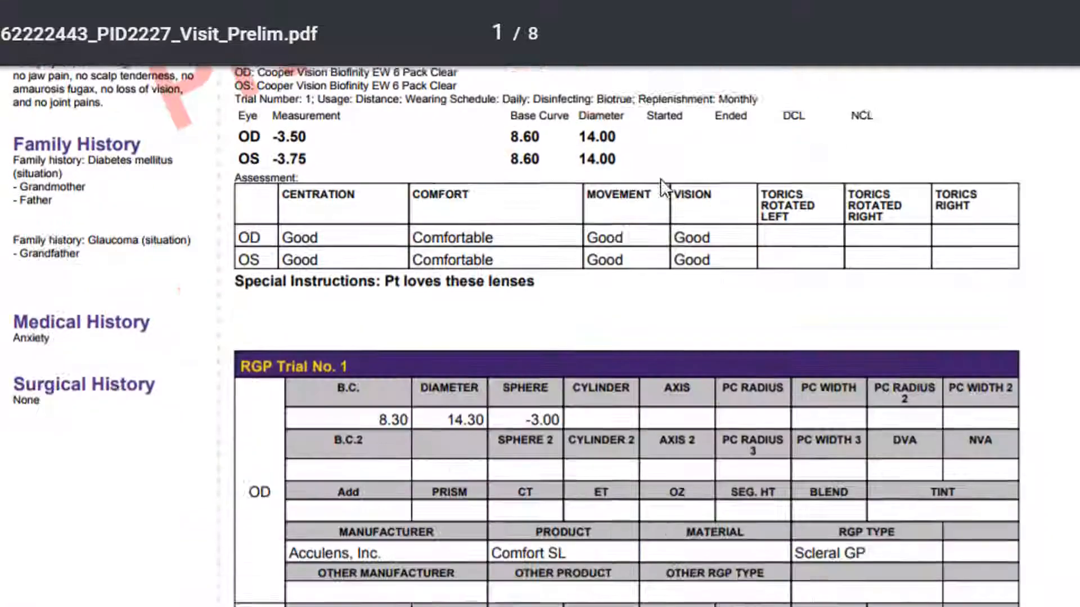
scroll(686, 164, "down", 20)
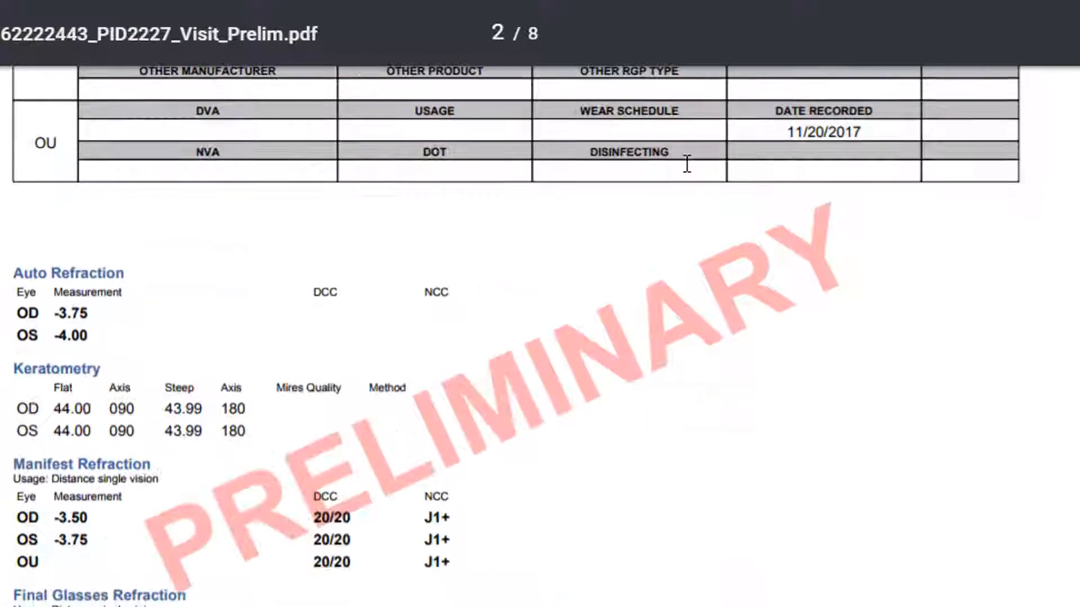
Examine the Exam section on page 3, covering the lid margin, slit lamp, optic disc, retina and general appearance entries for both eyes
scroll(698, 168, "down", 20)
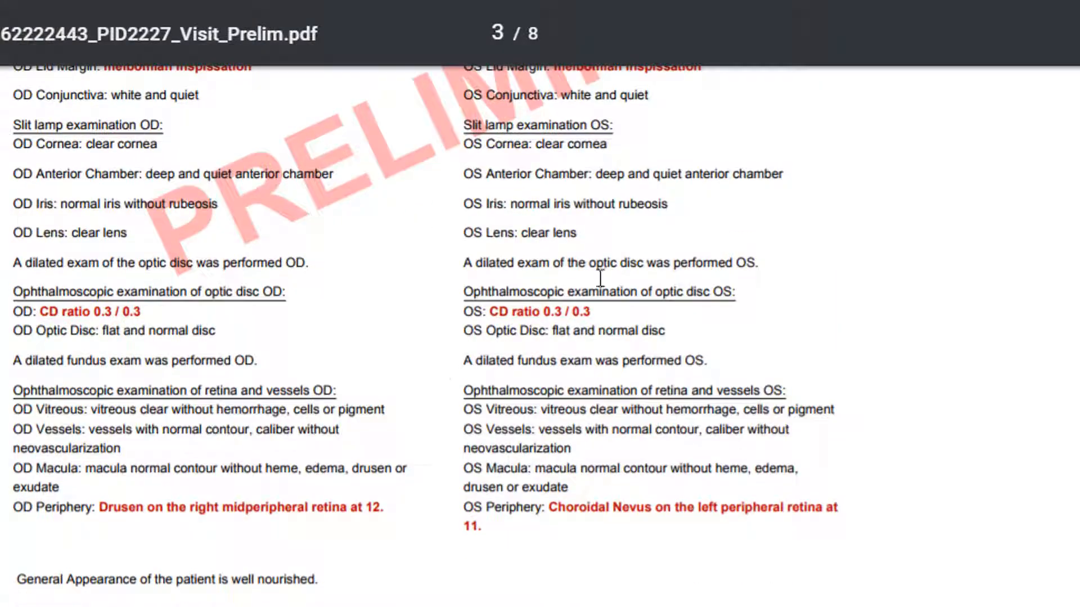
scroll(371, 259, "up", 3)
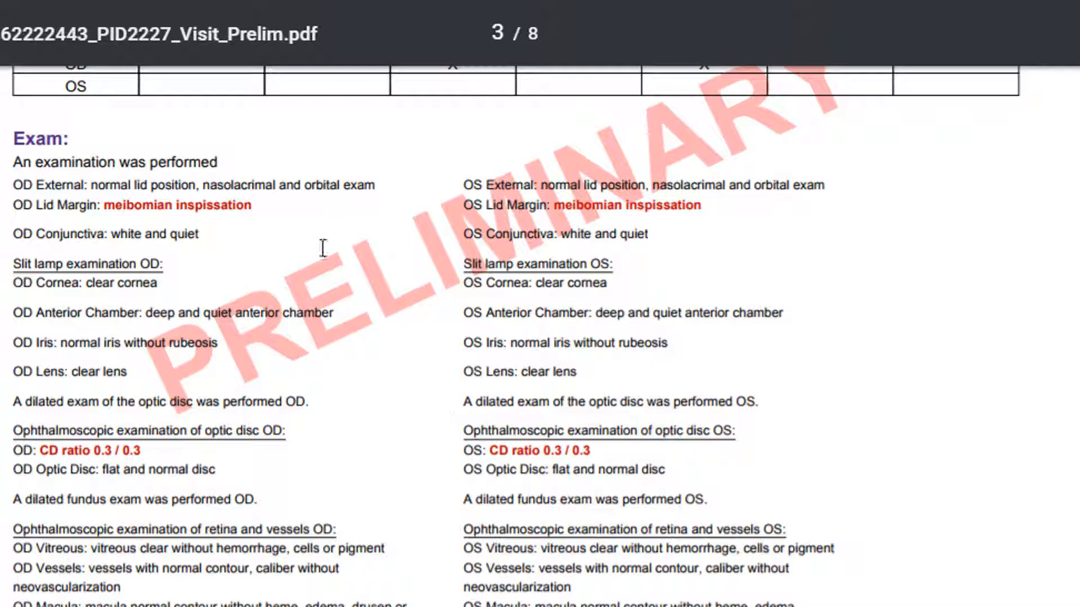
scroll(374, 270, "down", 3)
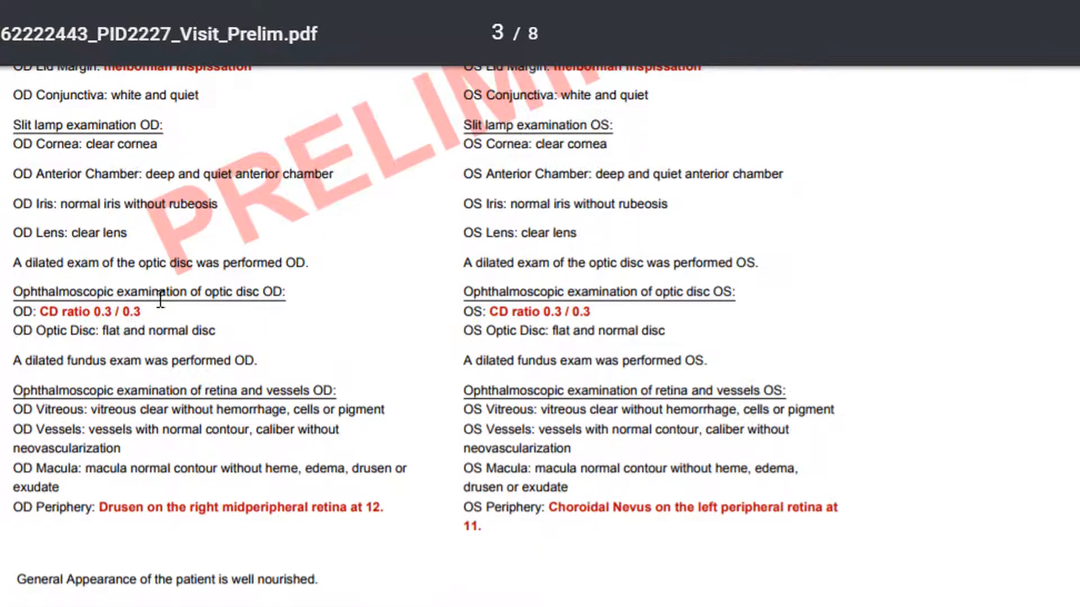
scroll(433, 313, "down", 4)
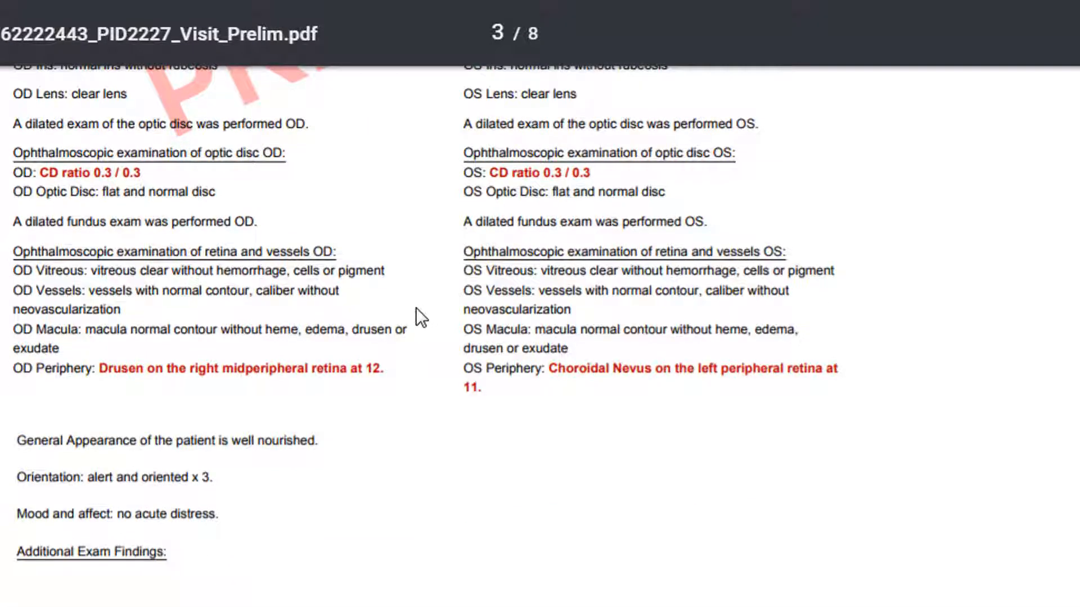
scroll(419, 307, "down", 2)
Review the Impression/Plan entries for Blepharitis OU and Myopia OU, the prescription details, and the external and fundus drawings through page 8
scroll(427, 286, "down", 15)
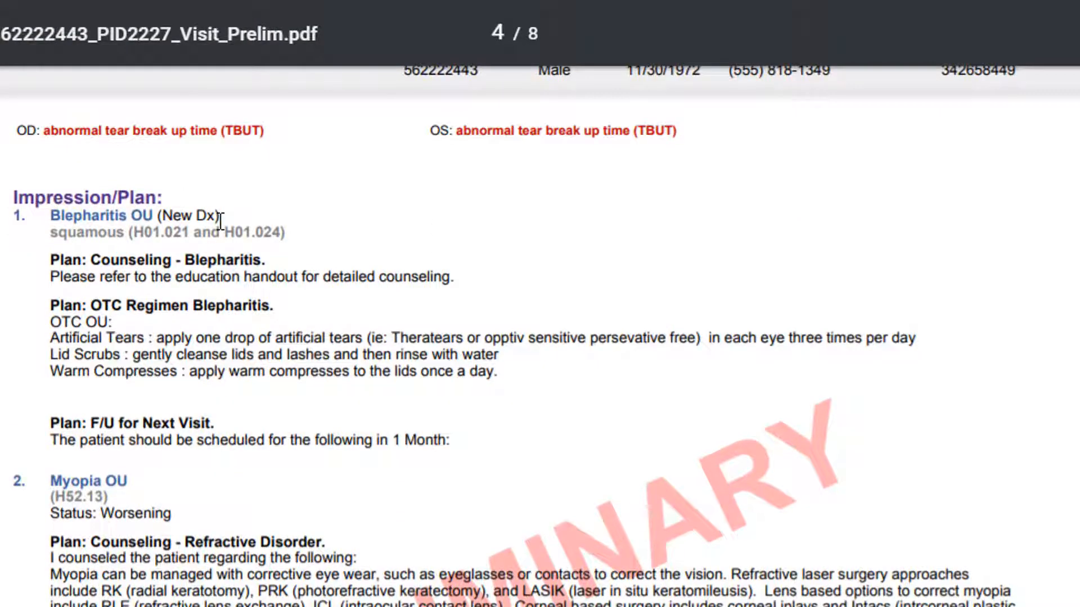
scroll(399, 229, "down", 6)
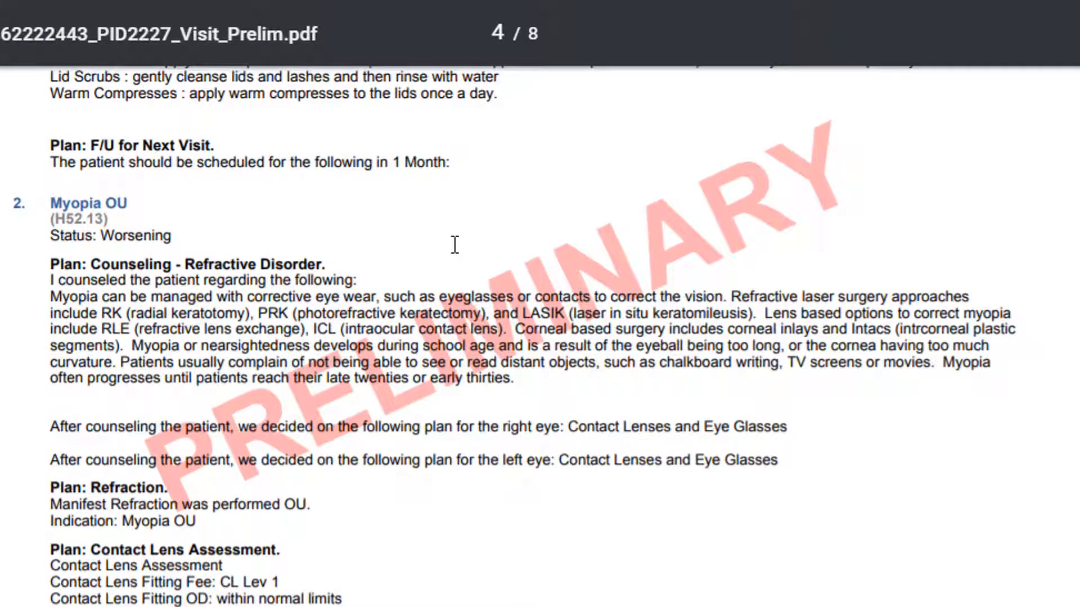
scroll(459, 243, "down", 6)
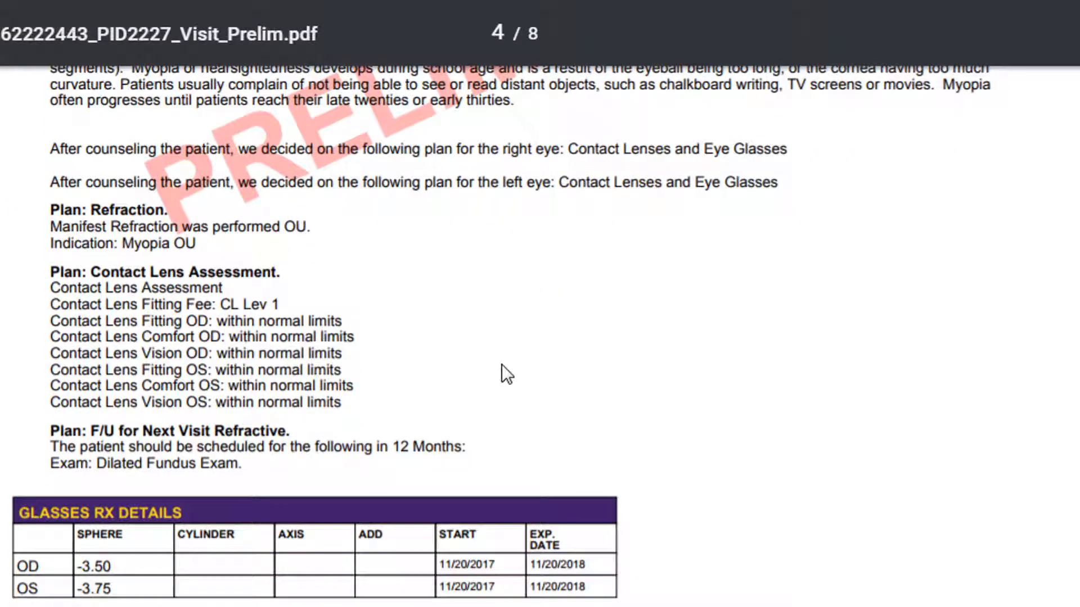
scroll(513, 346, "down", 17)
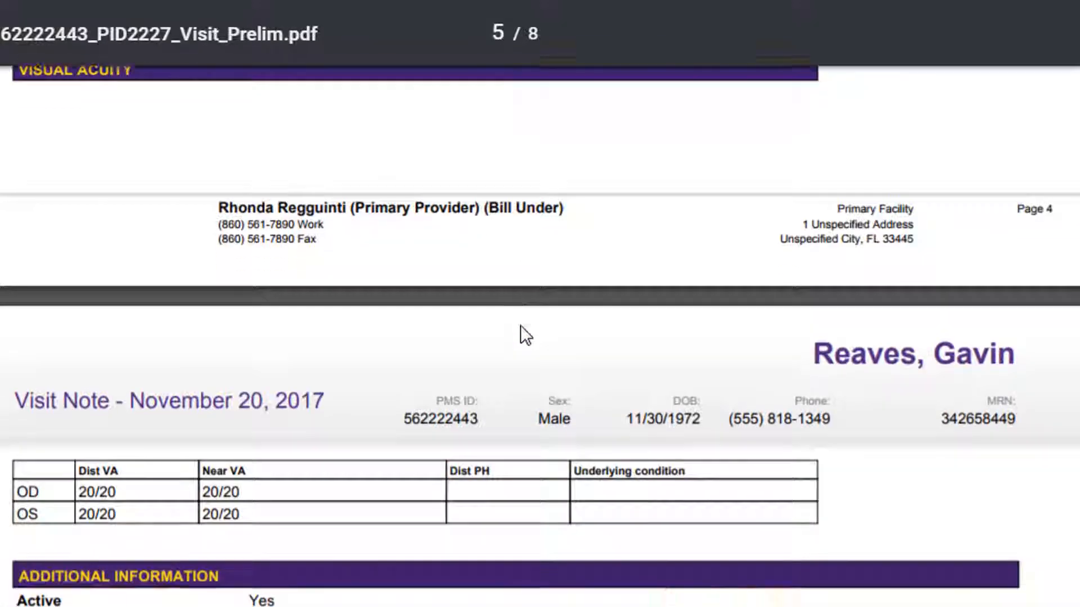
scroll(521, 326, "down", 20)
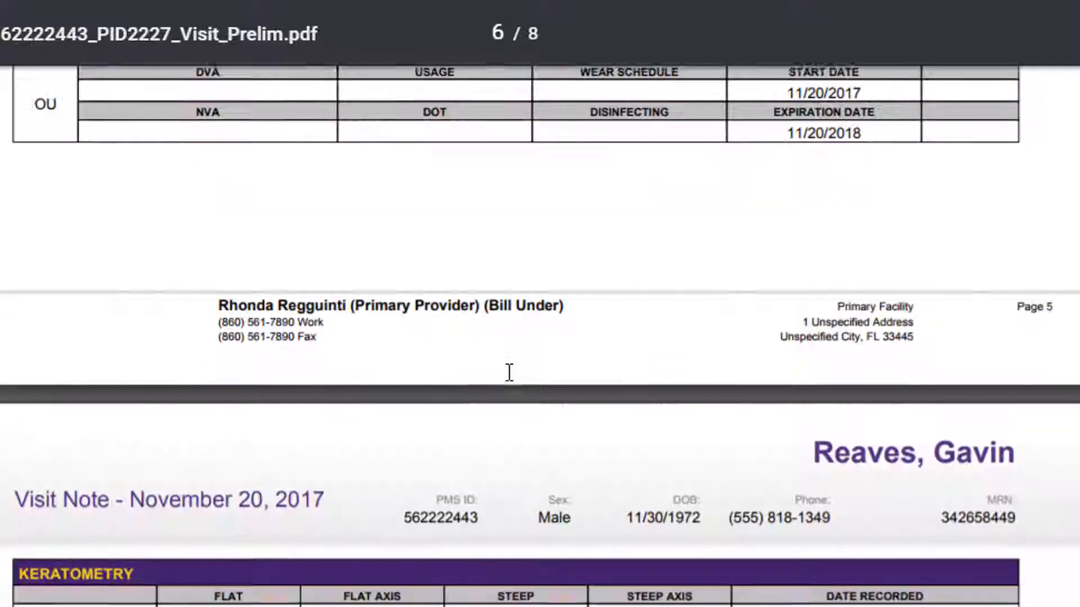
scroll(504, 366, "down", 20)
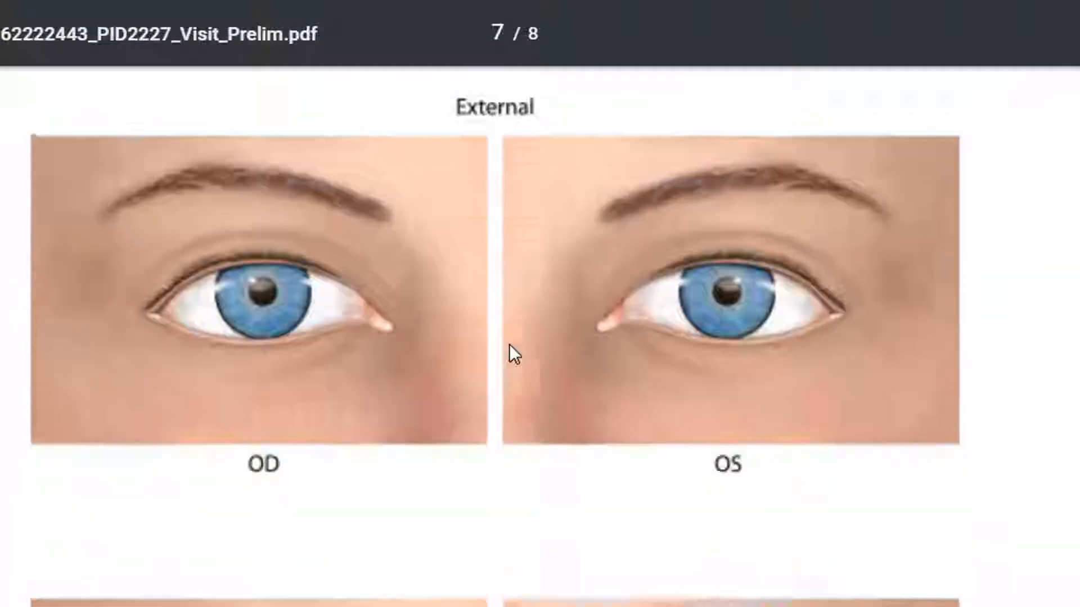
scroll(509, 342, "down", 20)
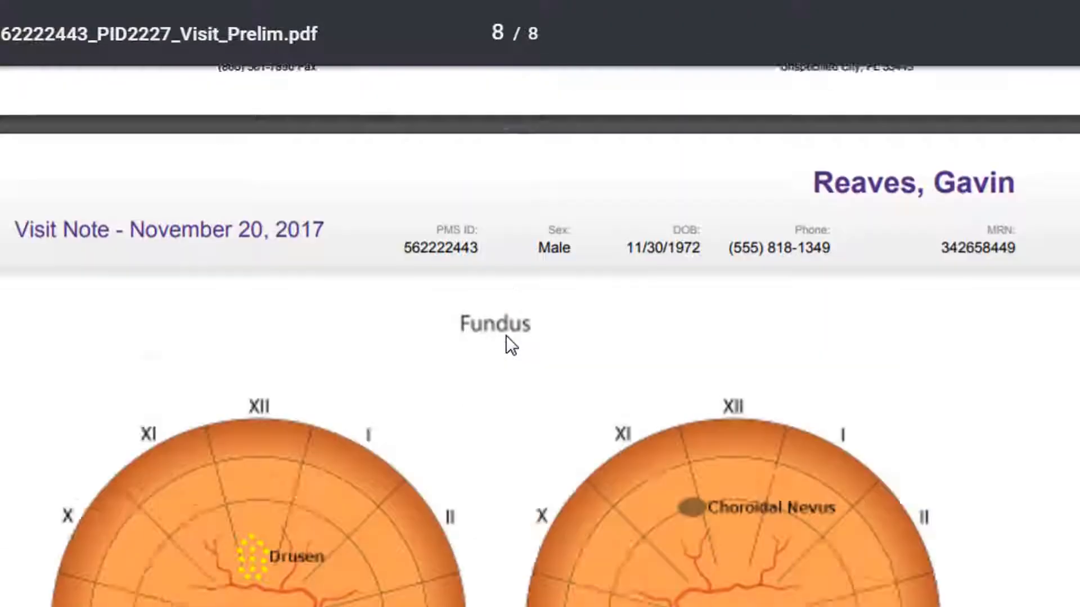
scroll(404, 341, "down", 2)
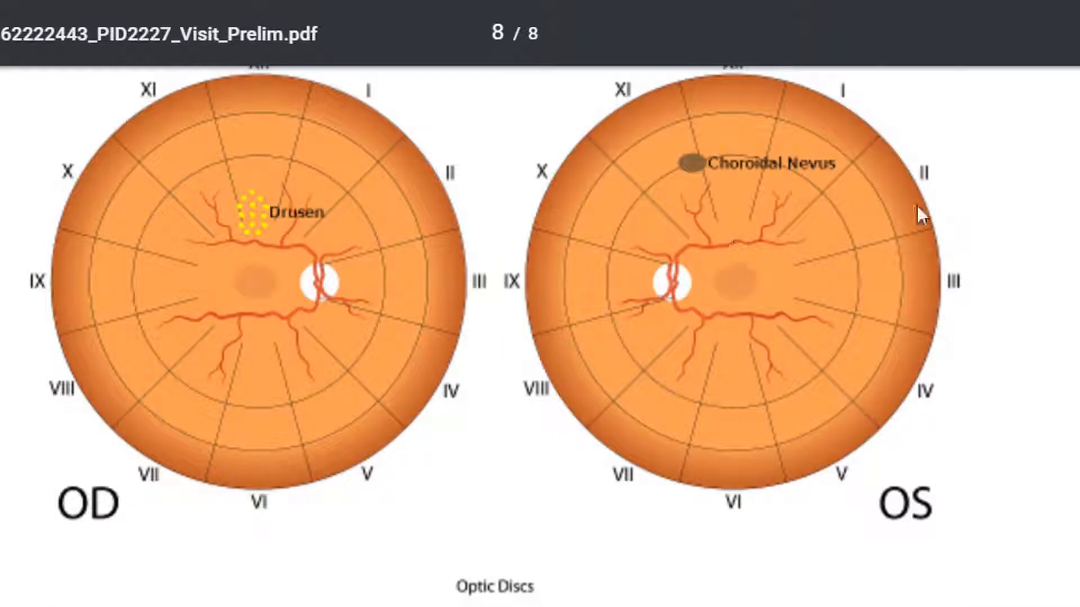